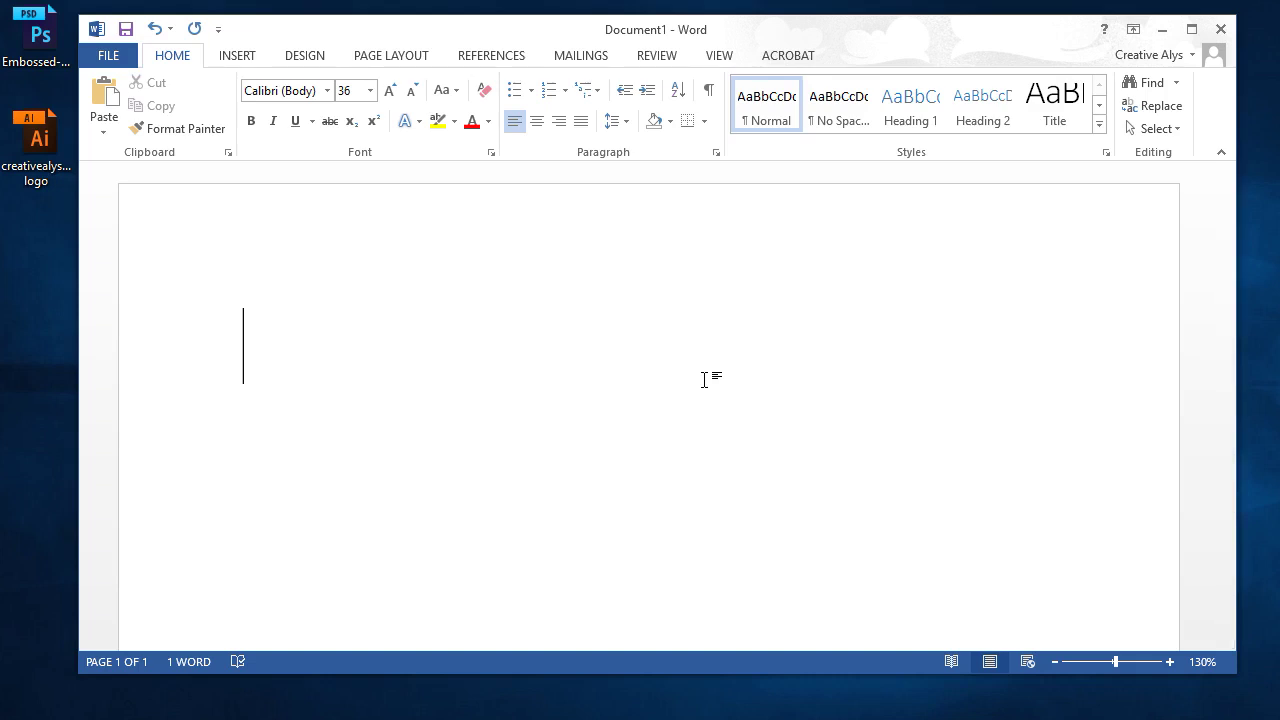
Type the heading 'How to make your logo look in beautiful embossed style using PSD mockup.' and begin the first bullet.
{"action": "type", "text": "w toma"}
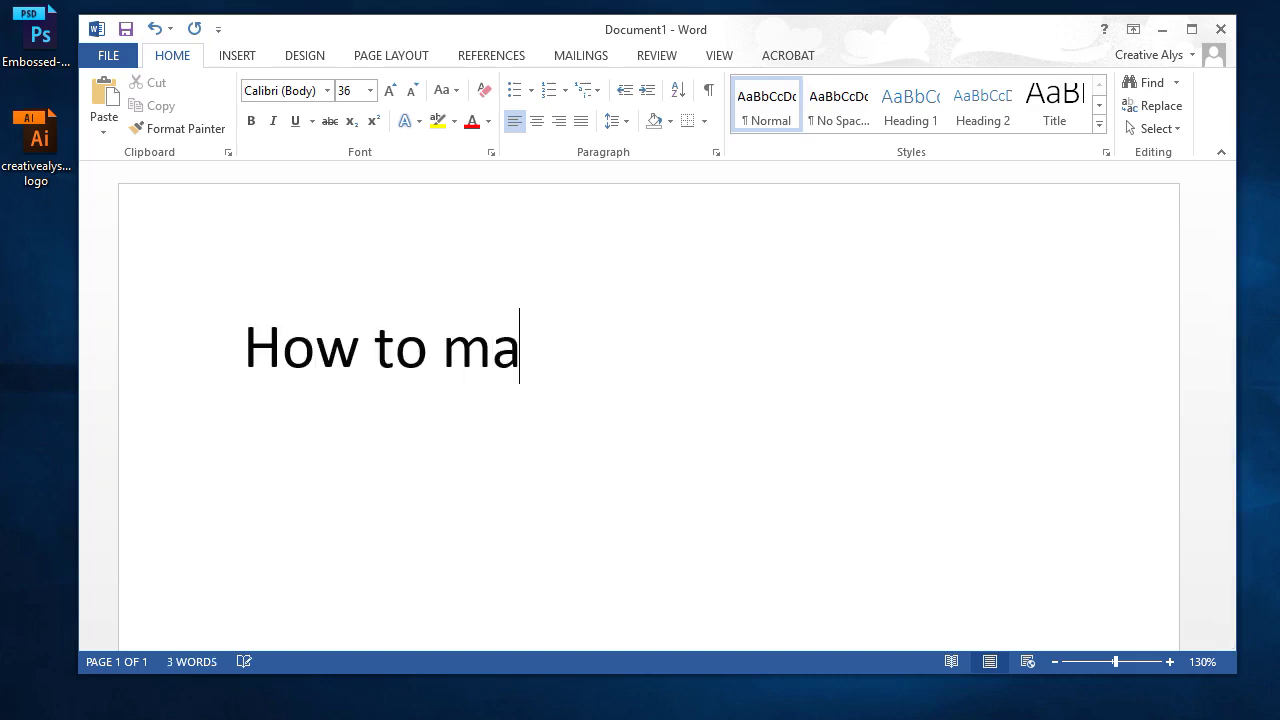
{"action": "type", "text": "ke your logo look"}
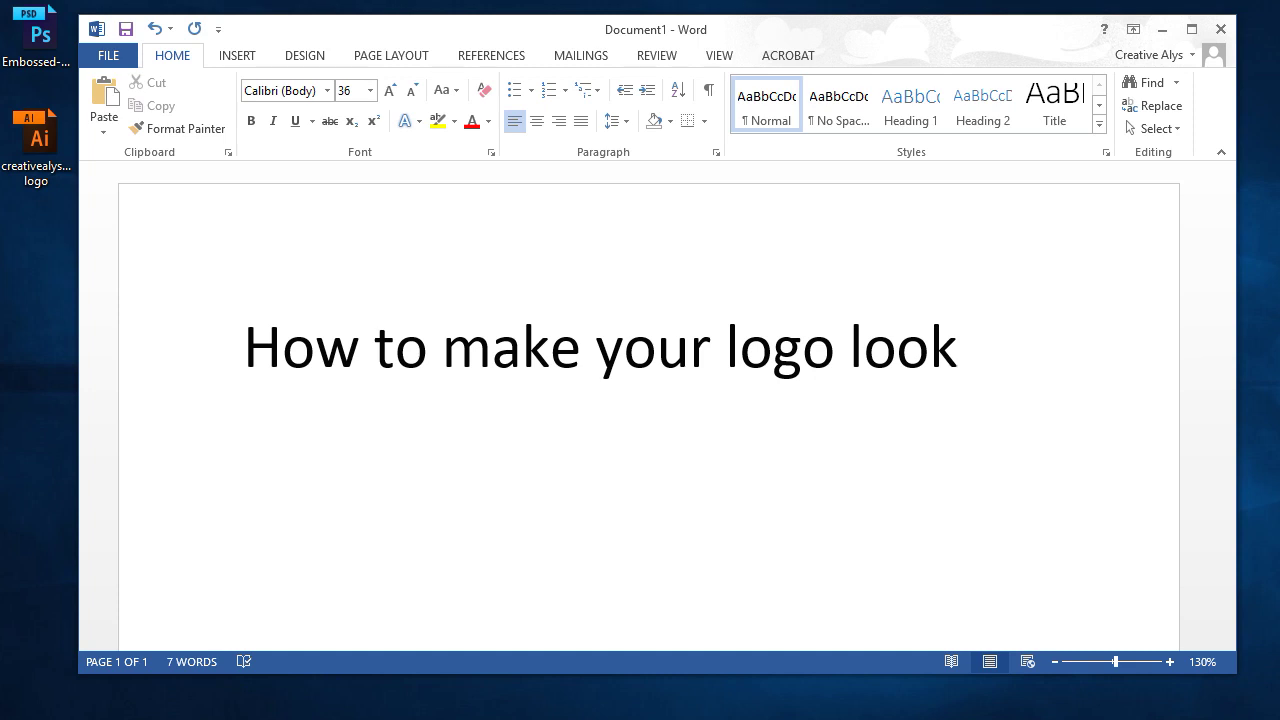
{"action": "type", "text": " in "}
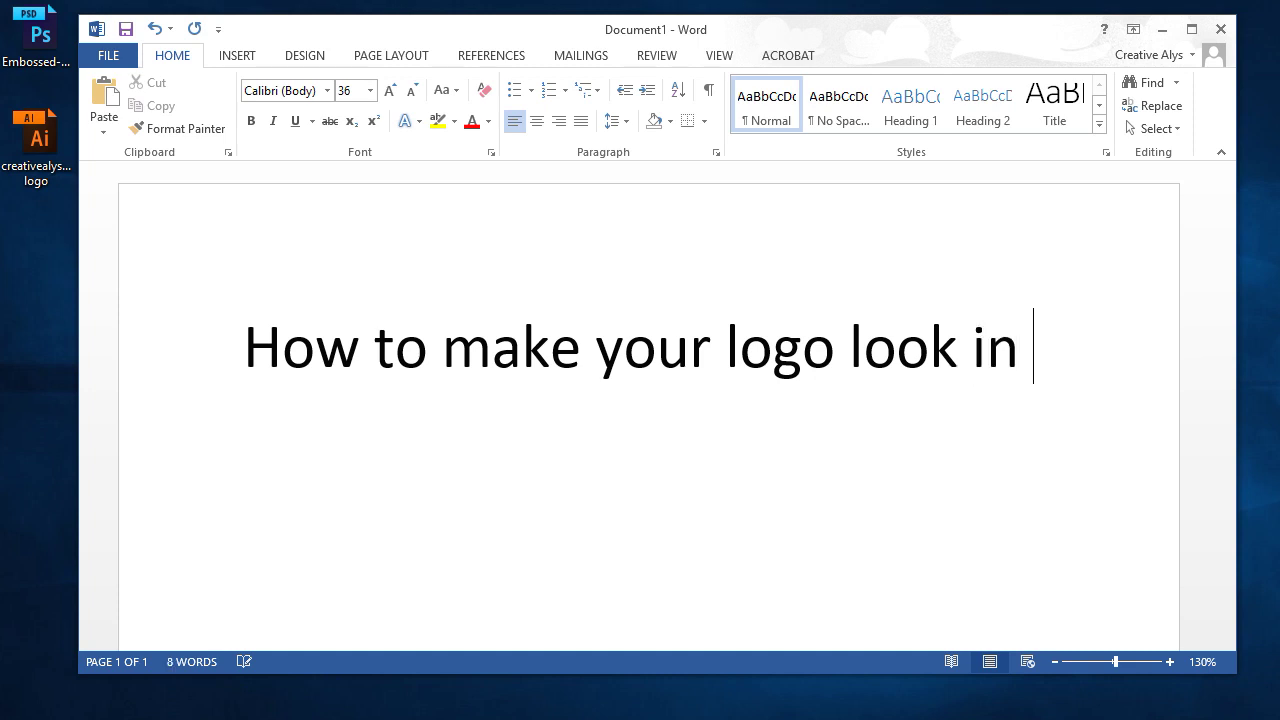
{"action": "type", "text": "beautiful e"}
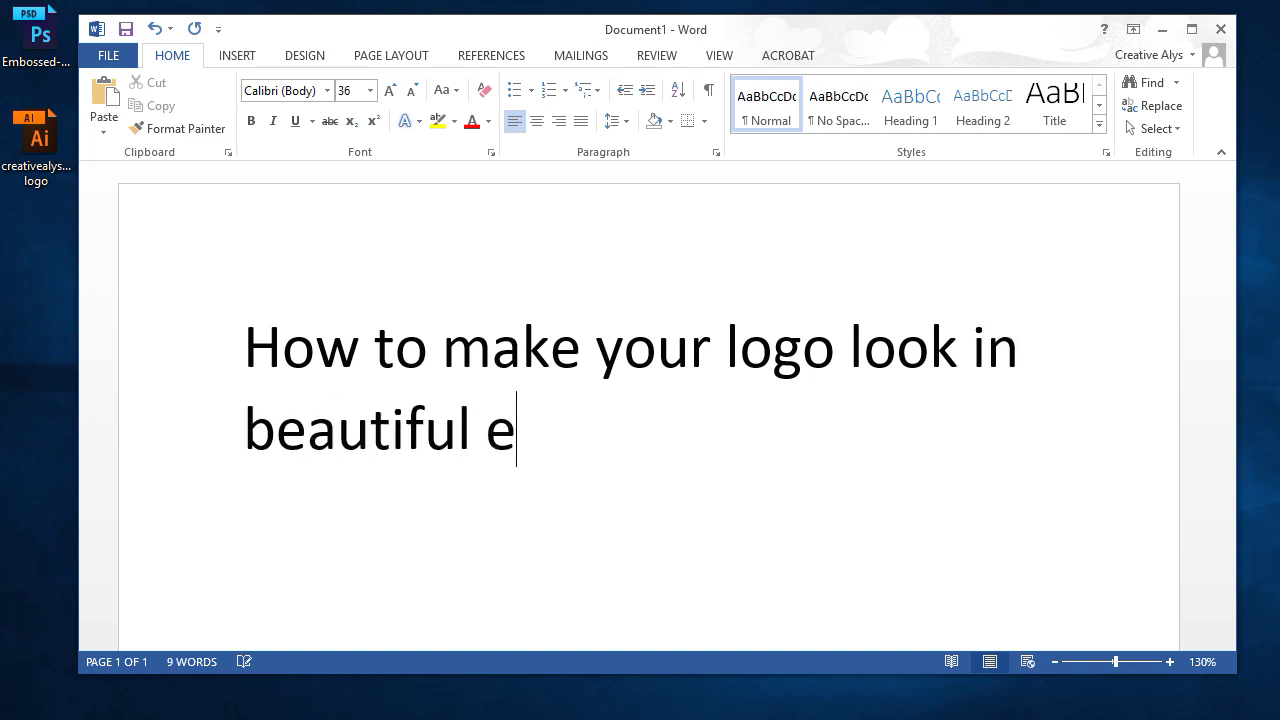
{"action": "type", "text": "mbossed stye"}
{"action": "key", "text": "BackSpace"}
{"action": "type", "text": "le "}
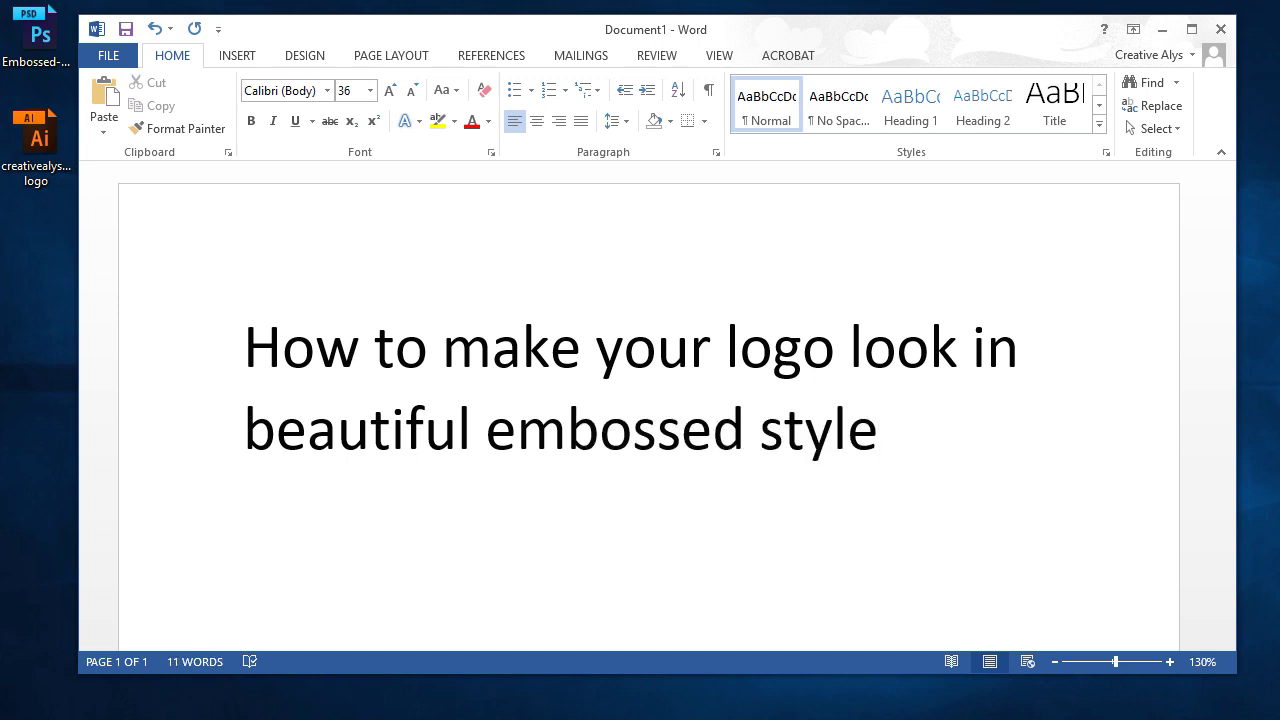
{"action": "type", "text": "usin"}
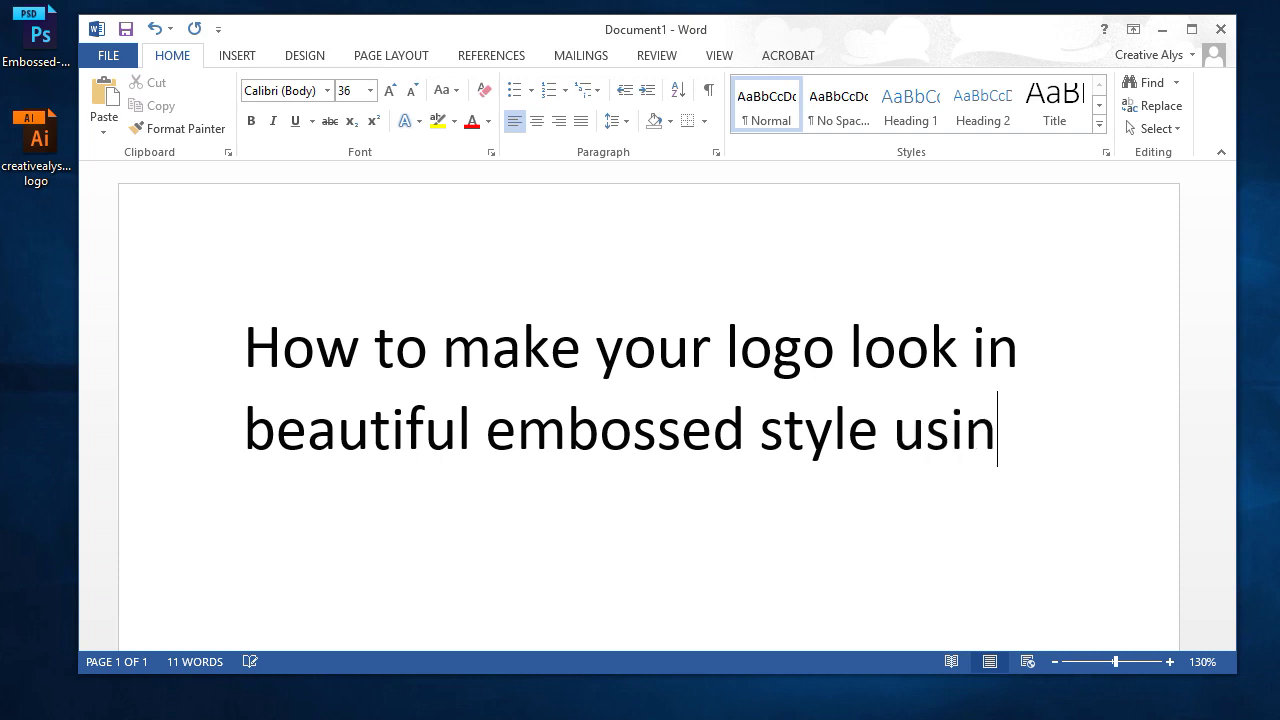
{"action": "type", "text": "g "}
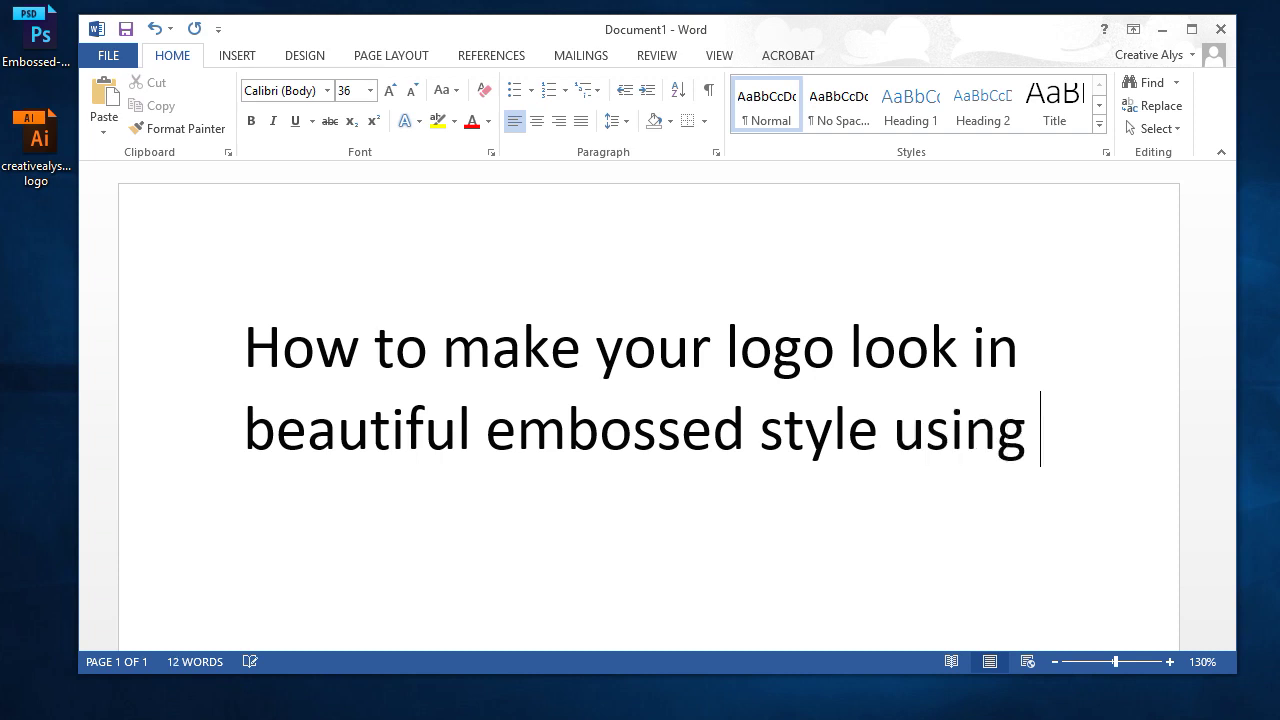
{"action": "type", "text": "PSSD"}
{"action": "key", "text": "BackSpace"}
{"action": "key", "text": "BackSpace"}
{"action": "key", "text": "BackSpace"}
{"action": "key", "text": "BackSpace"}
{"action": "key", "text": "BackSpace"}
{"action": "key", "text": "BackSpace"}
{"action": "type", "text": "PS"}
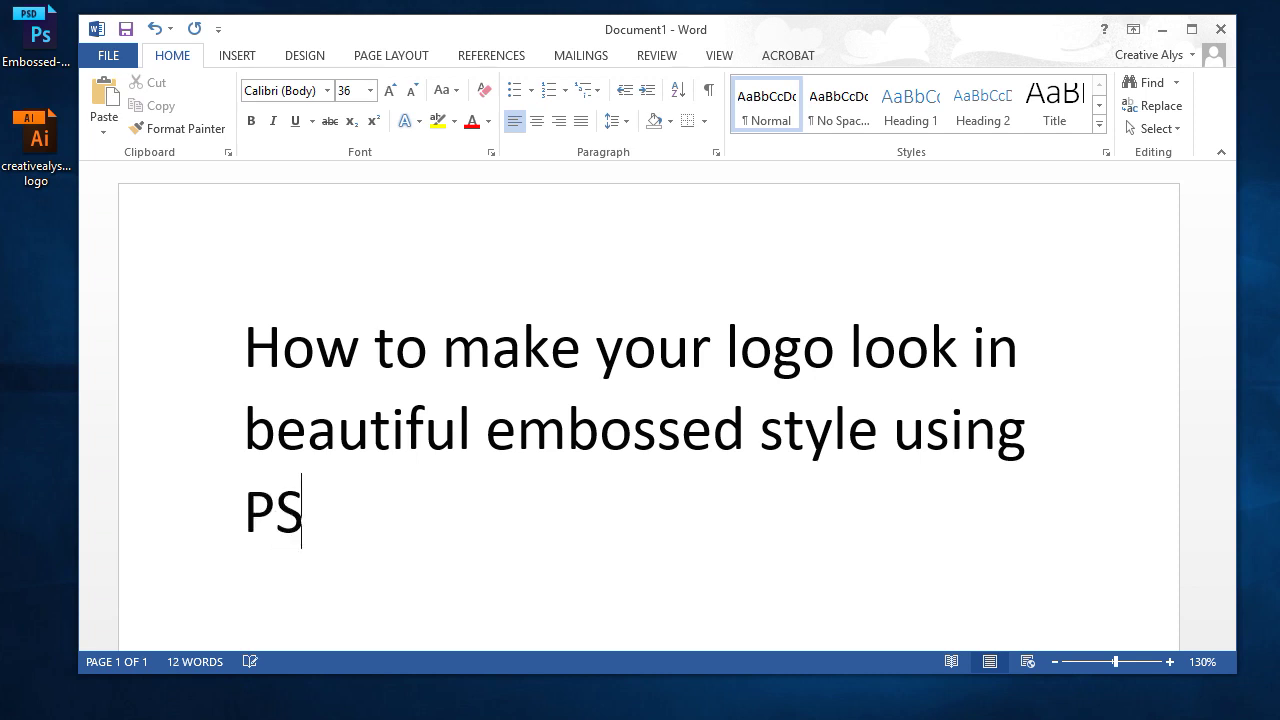
{"action": "type", "text": "D mockup."}
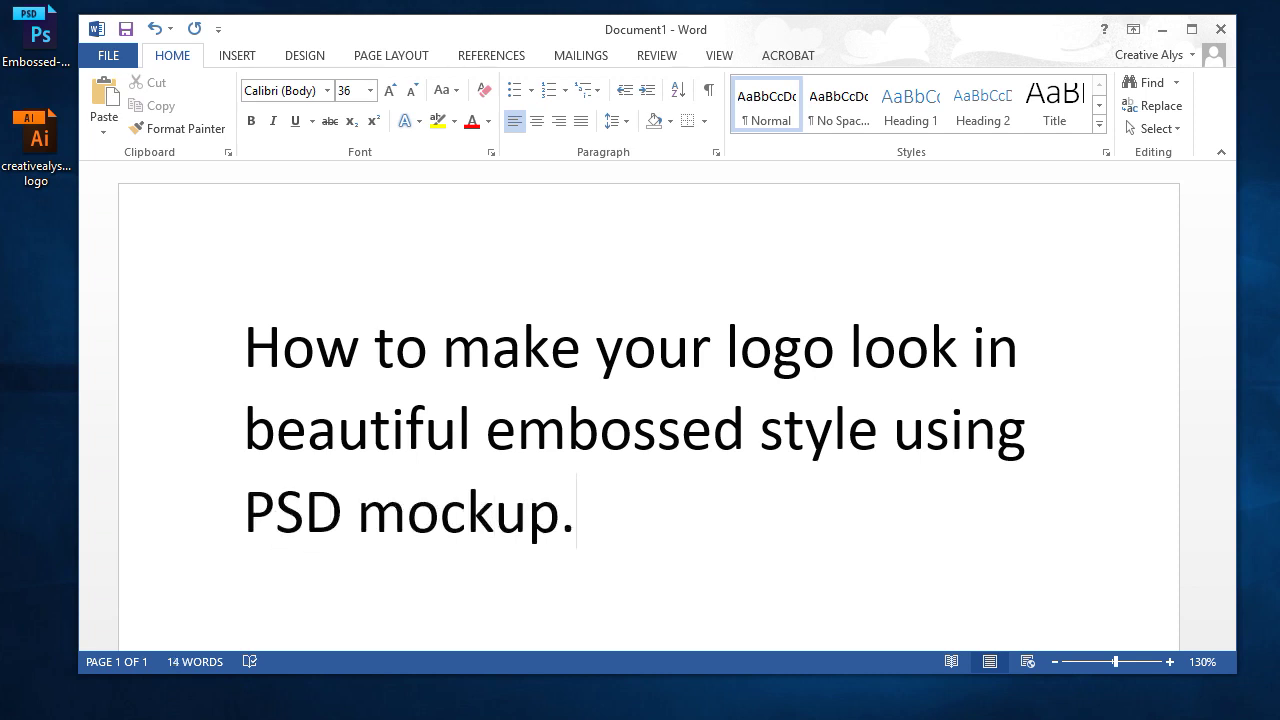
{"action": "type", "text": "First"}
{"action": "key", "text": "BackSpace"}
{"action": "key", "text": "BackSpace"}
{"action": "key", "text": "BackSpace"}
{"action": "key", "text": "BackSpace"}
{"action": "key", "text": "BackSpace"}
{"action": "type", "text": "•Fi"}
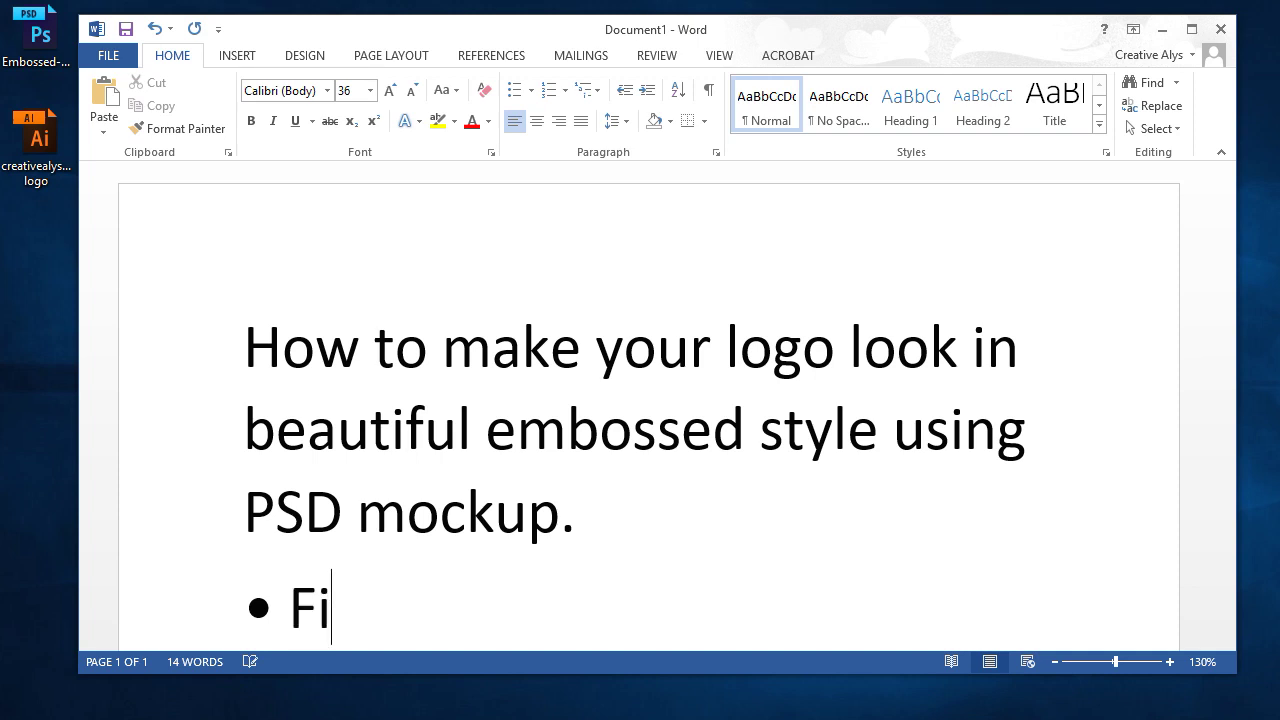
{"action": "type", "text": "rst Download th"}
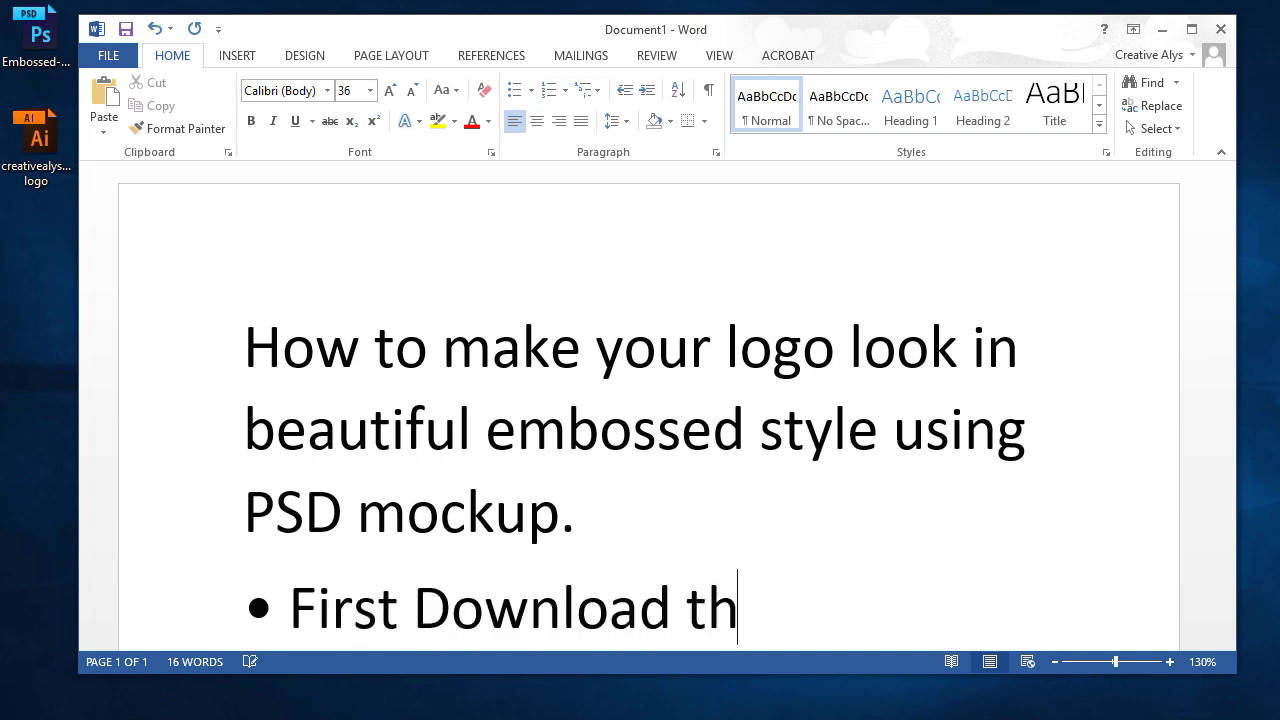
{"action": "type", "text": "e P"}
Finish the bullet 'First Download the Free PSD mockup from.' and cut the mockup hyperlink from lower down.
{"action": "key", "text": "BackSpace"}
{"action": "type", "text": "Free PSD"}
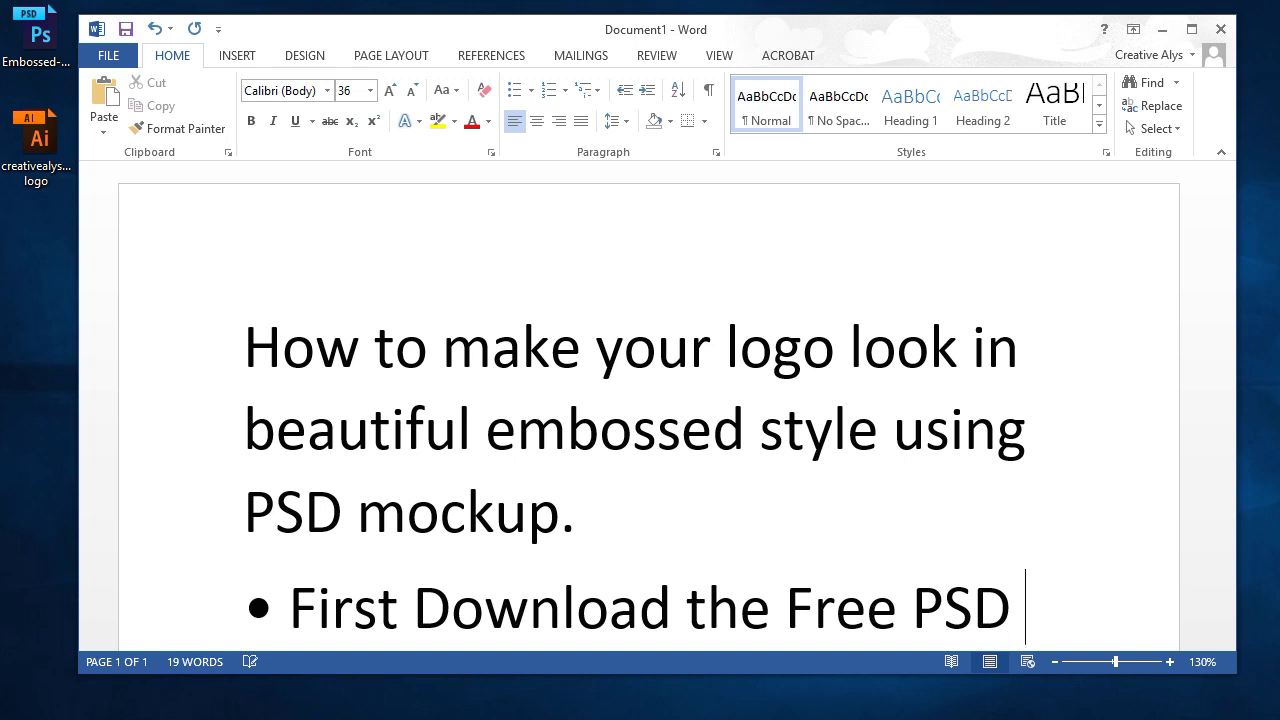
{"action": "type", "text": " mockup from."}
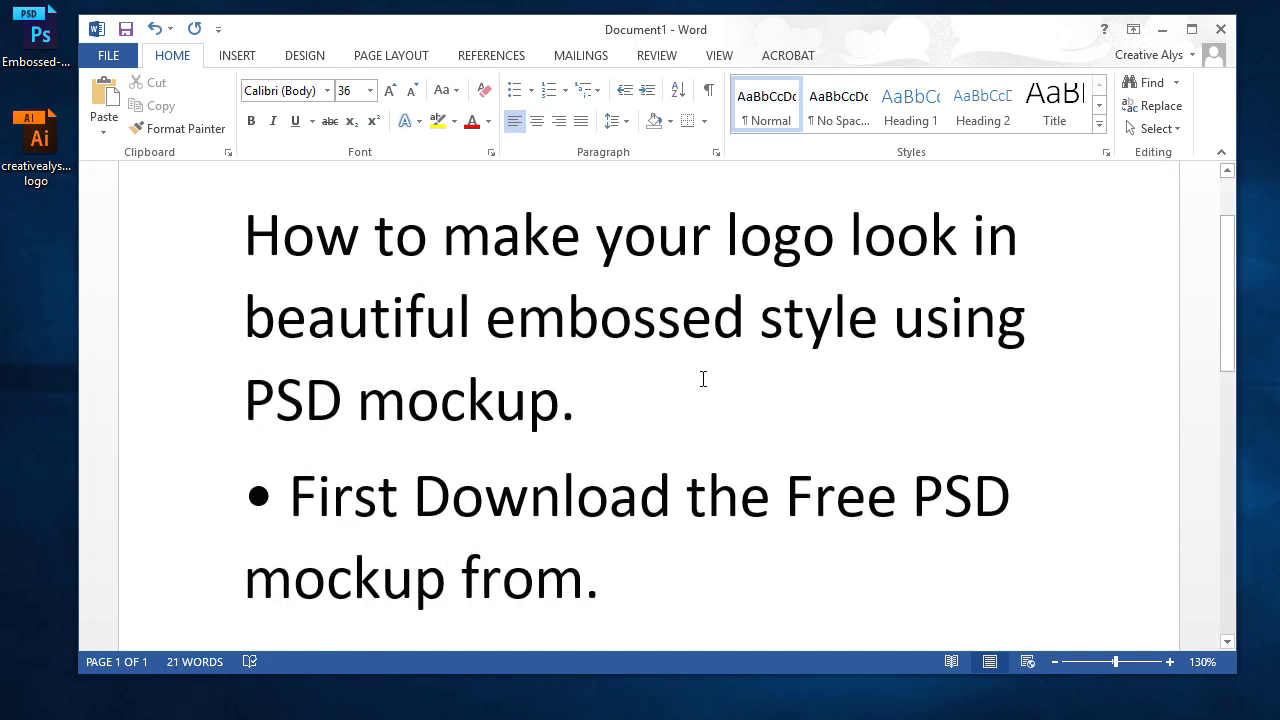
{"action": "scroll", "coordinate": [657, 389], "scroll_direction": "down", "scroll_amount": 3}
{"action": "scroll", "coordinate": [657, 389], "scroll_direction": "down", "scroll_amount": 3}
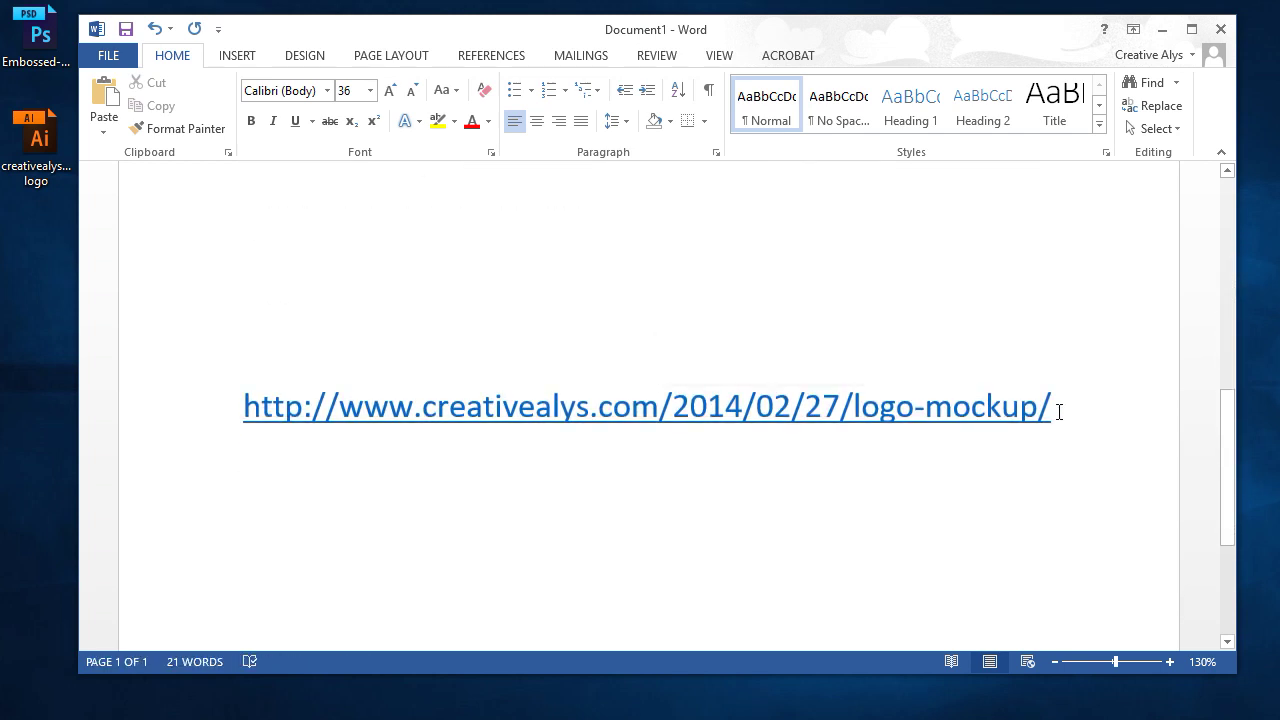
{"action": "left_click_drag", "start_coordinate": [1059, 411], "coordinate": [243, 406]}
{"action": "key", "text": "Delete"}
Paste the creativealys logo-mockup link on a new line beneath the bullet.
{"action": "scroll", "coordinate": [633, 497], "scroll_direction": "up", "scroll_amount": 3}
{"action": "scroll", "coordinate": [633, 497], "scroll_direction": "up", "scroll_amount": 1}
{"action": "left_click", "coordinate": [634, 414]}
{"action": "key", "text": "Return"}
{"action": "type", "text": "http://www.creativealys.com/2014/02/27/logo-mockup/"}
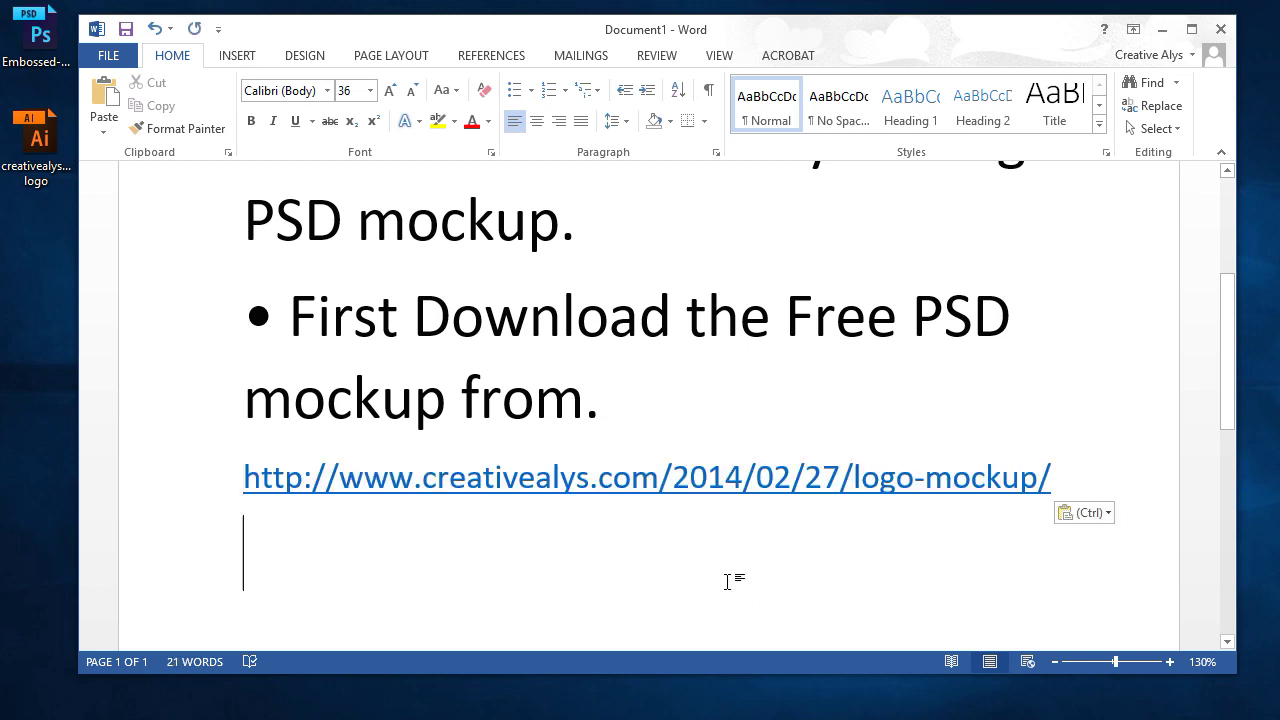
{"action": "left_click_drag", "start_coordinate": [244, 477], "coordinate": [1057, 478]}
{"action": "left_click", "coordinate": [507, 582]}
Add the bullet 'Once downloaded open the PSD Mockup file in Adobe Photoshop.'.
{"action": "type", "text": "O"}
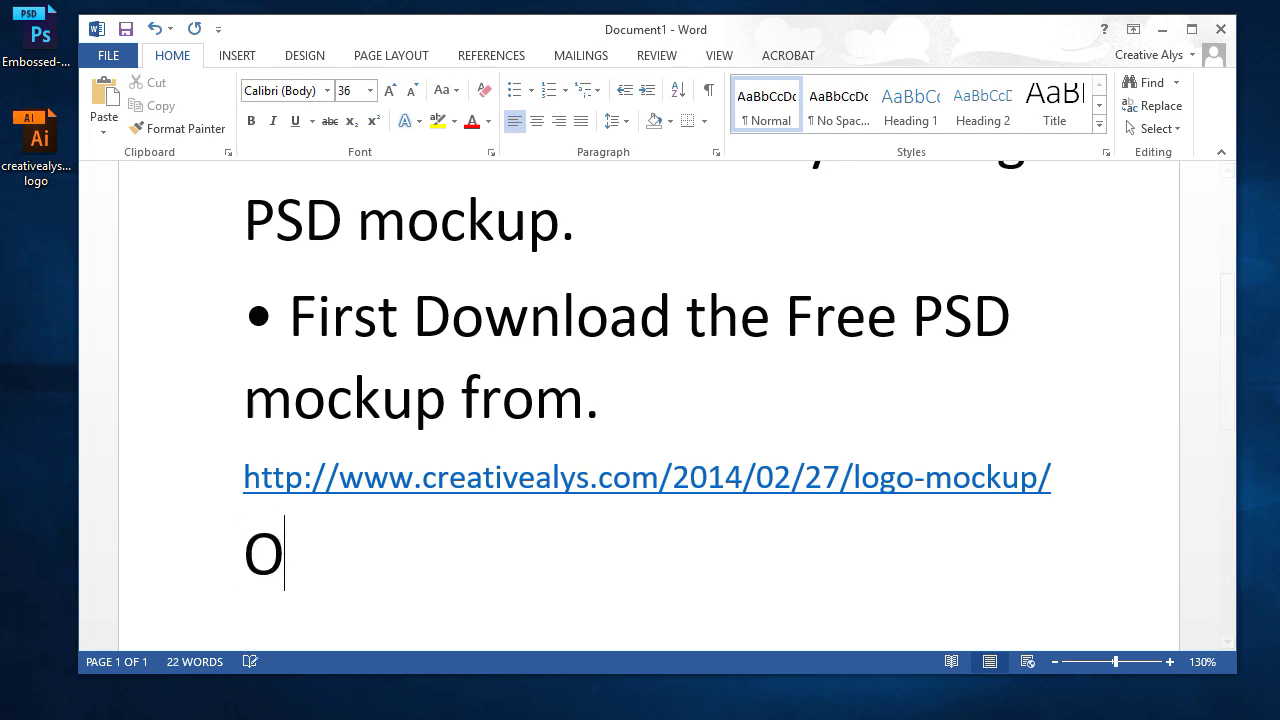
{"action": "key", "text": "BackSpace"}
{"action": "key", "text": "Return"}
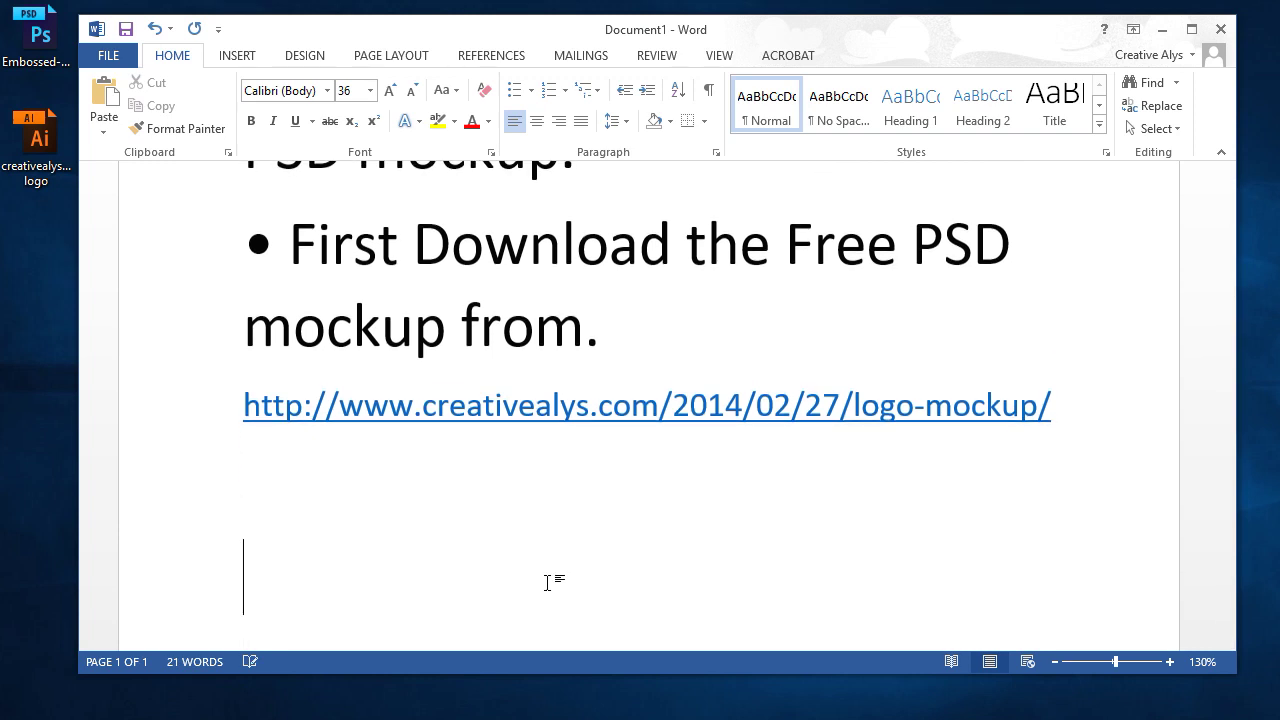
{"action": "type", "text": "* Once"}
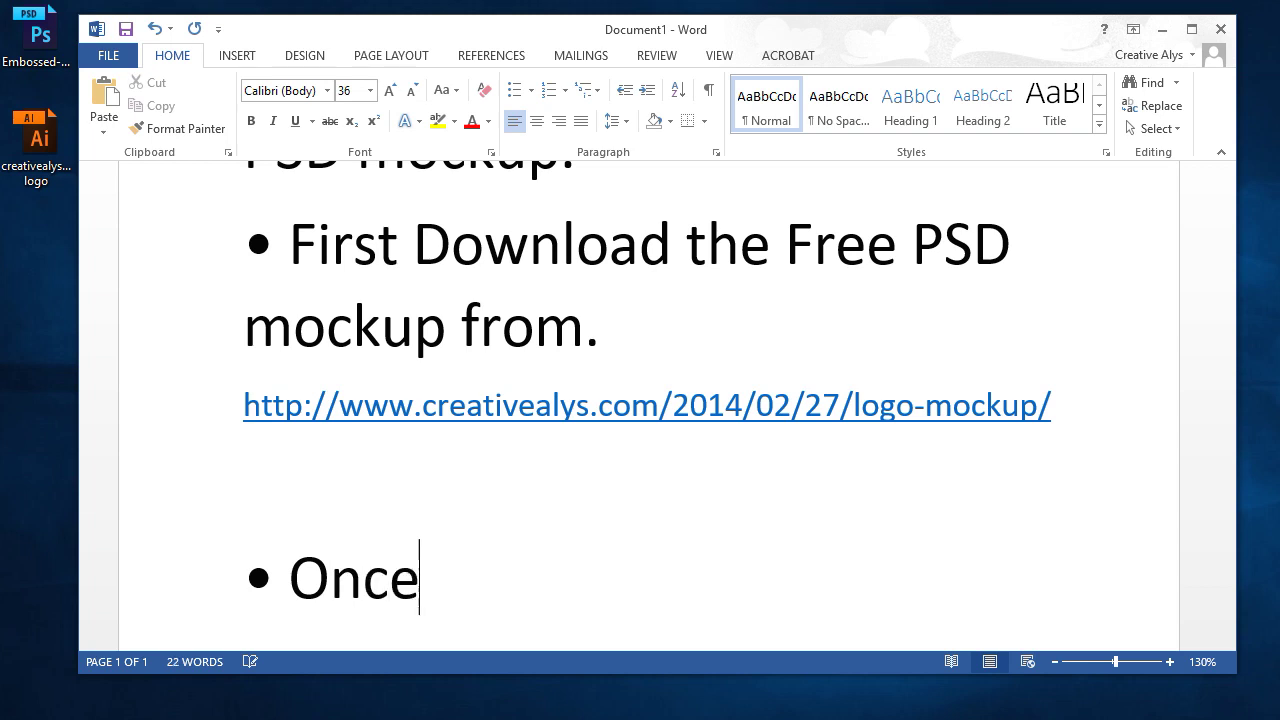
{"action": "type", "text": " downloaded op"}
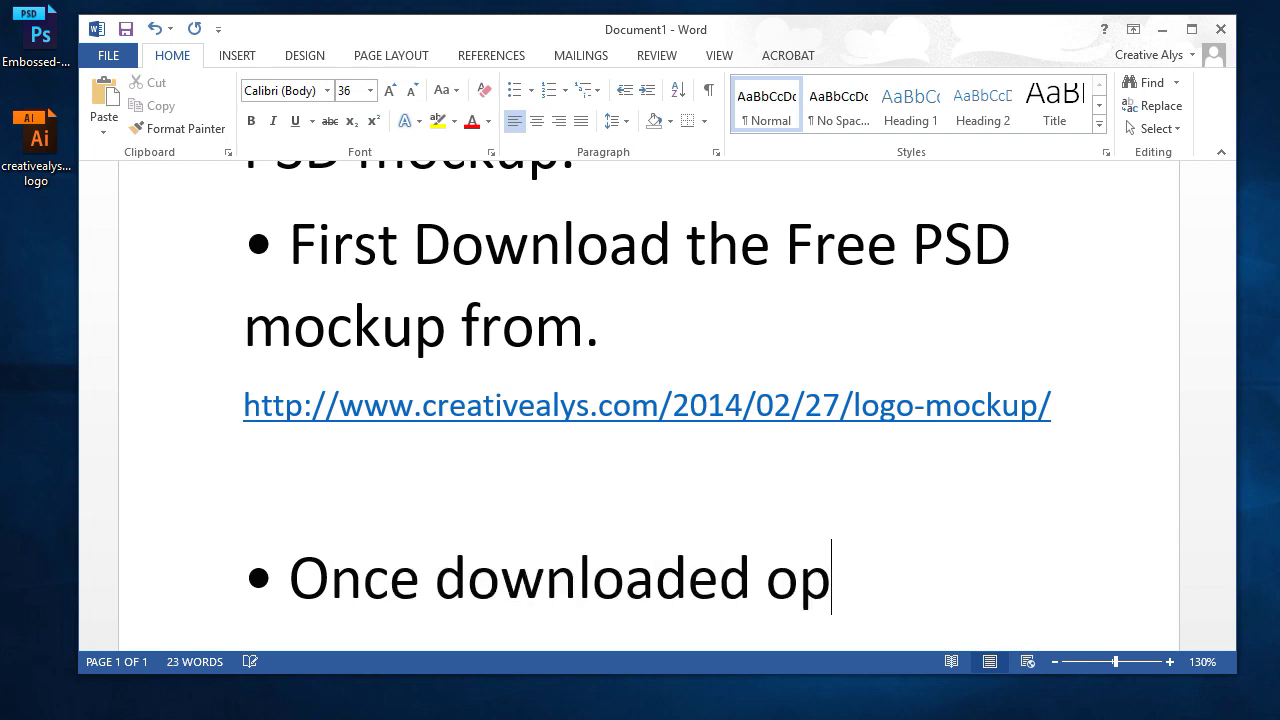
{"action": "type", "text": "en the P"}
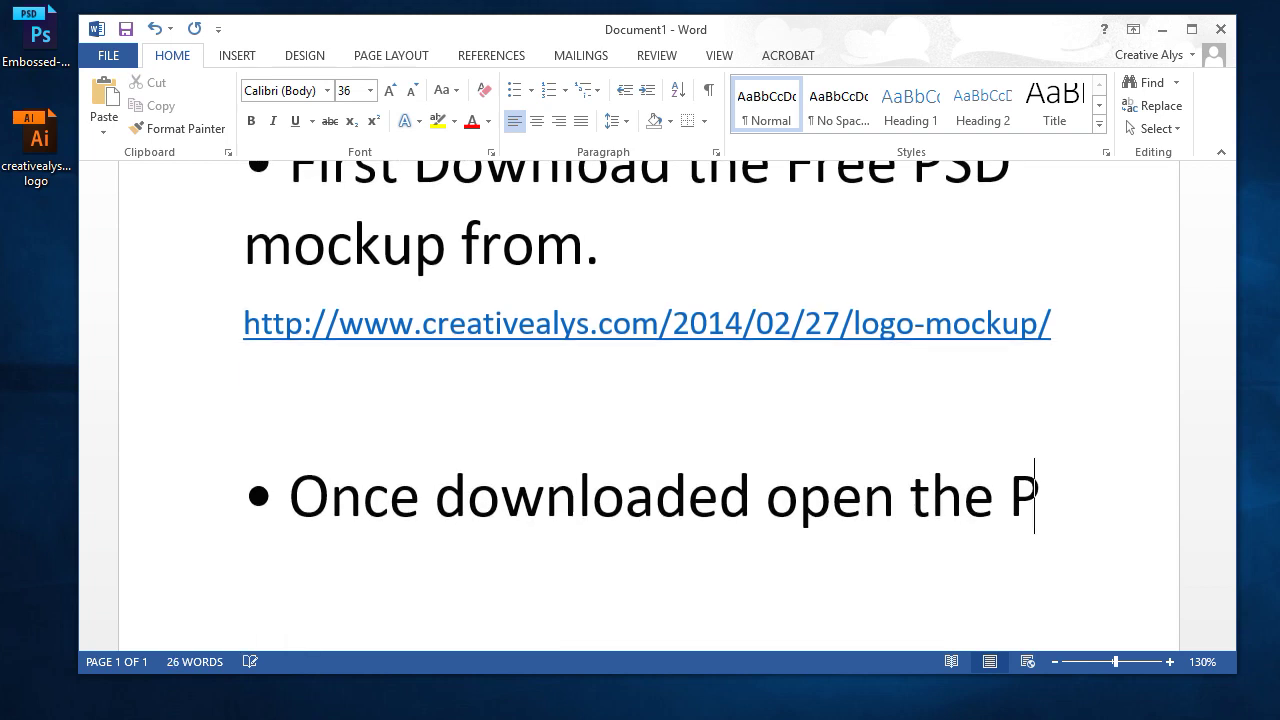
{"action": "type", "text": "SD file in Ad"}
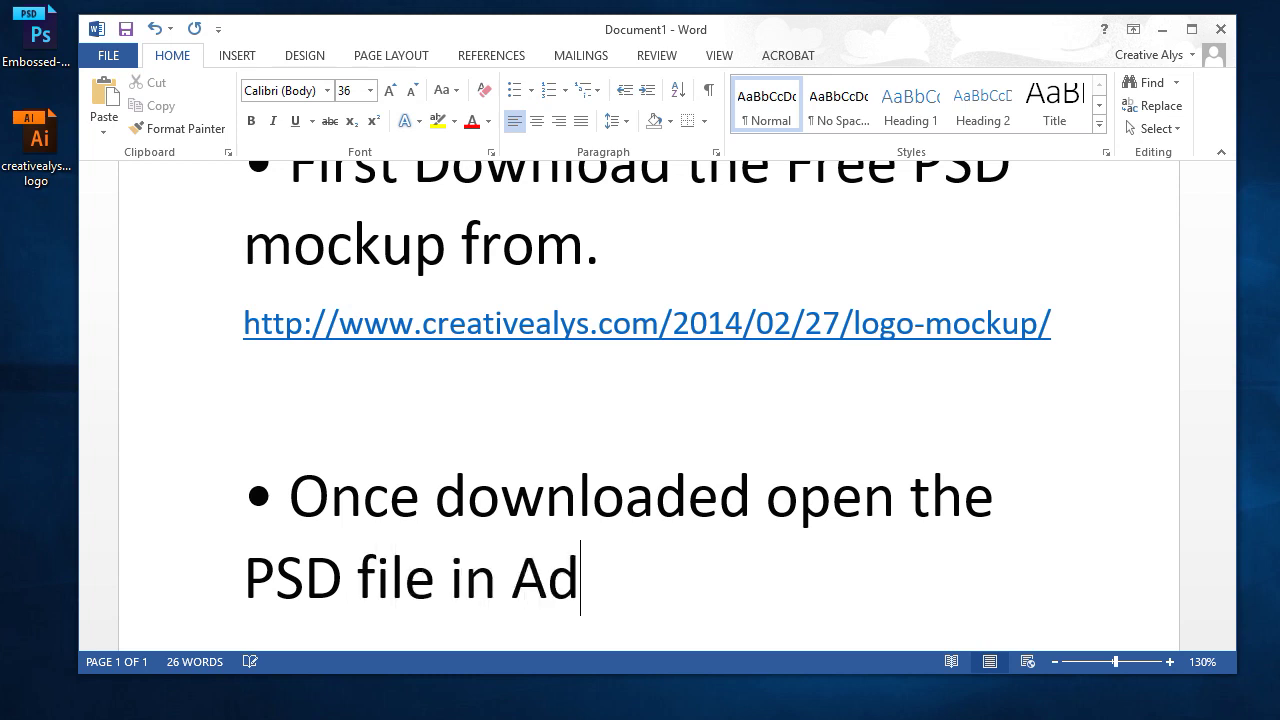
{"action": "type", "text": "obe Photoshop"}
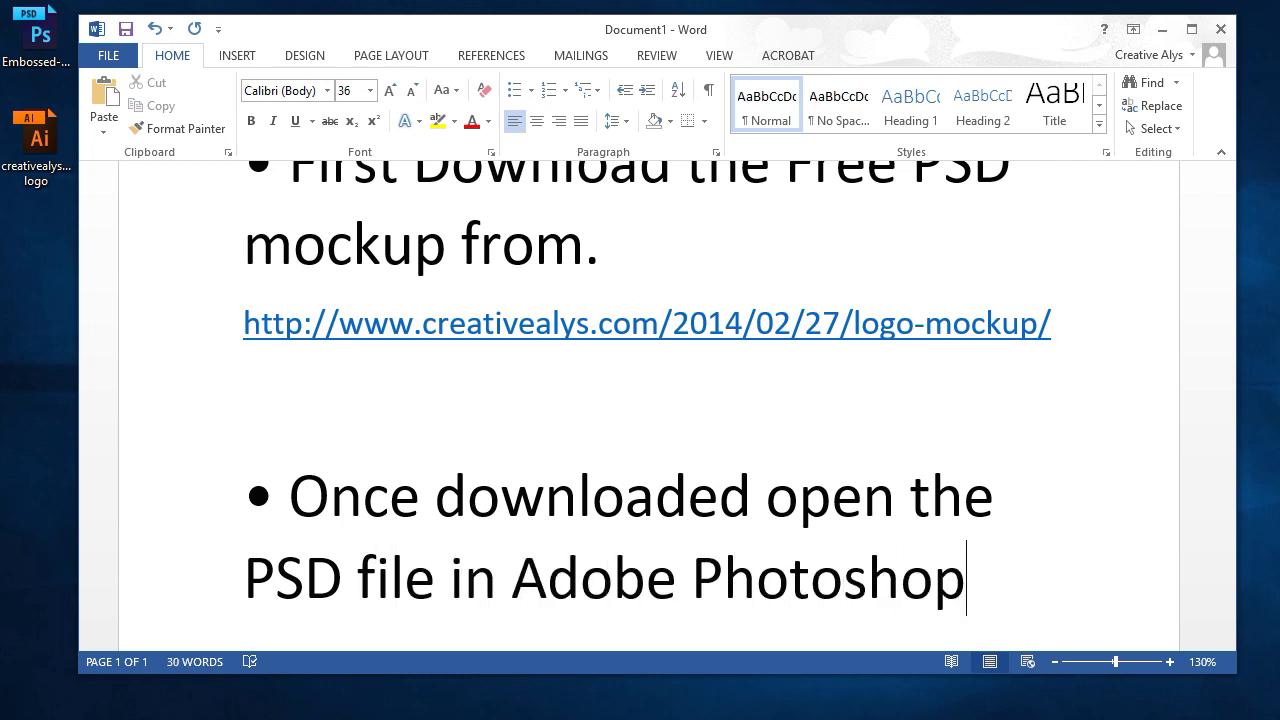
{"action": "left_click", "coordinate": [352, 587]}
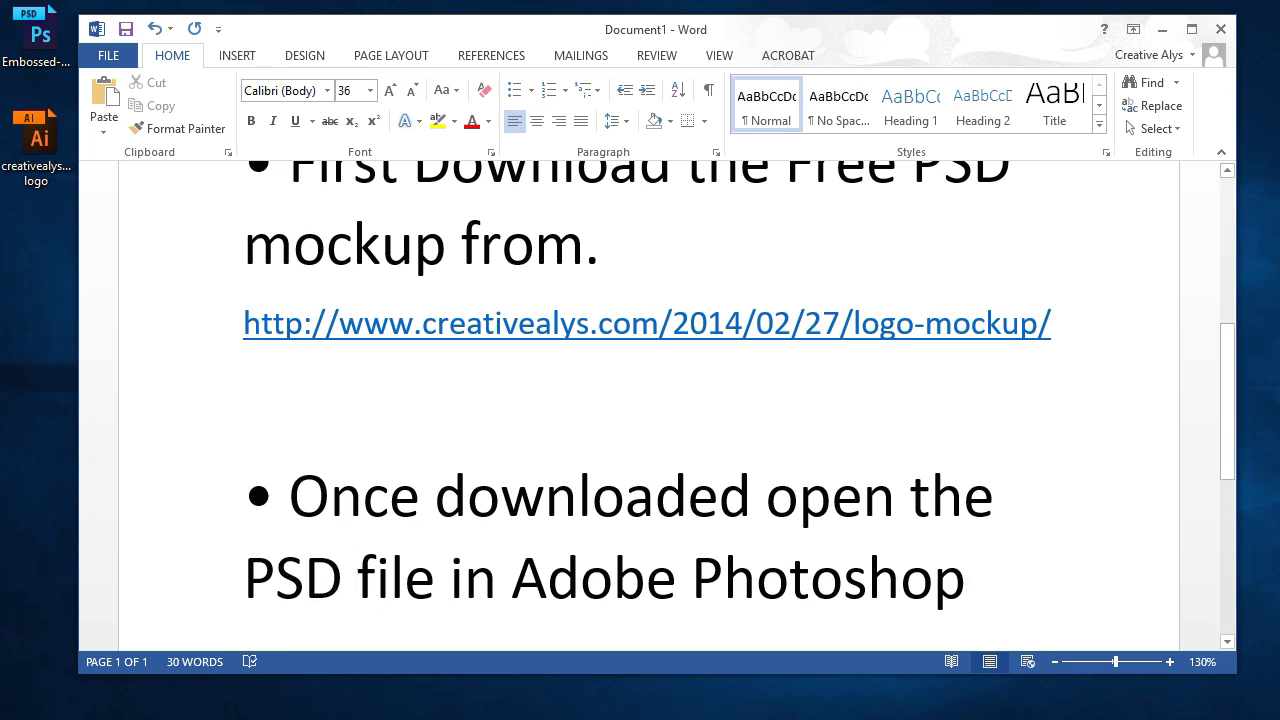
{"action": "type", "text": "Mockup"}
{"action": "scroll", "coordinate": [557, 599], "scroll_direction": "down", "scroll_amount": 2}
{"action": "left_click", "coordinate": [539, 549]}
{"action": "type", "text": "."}
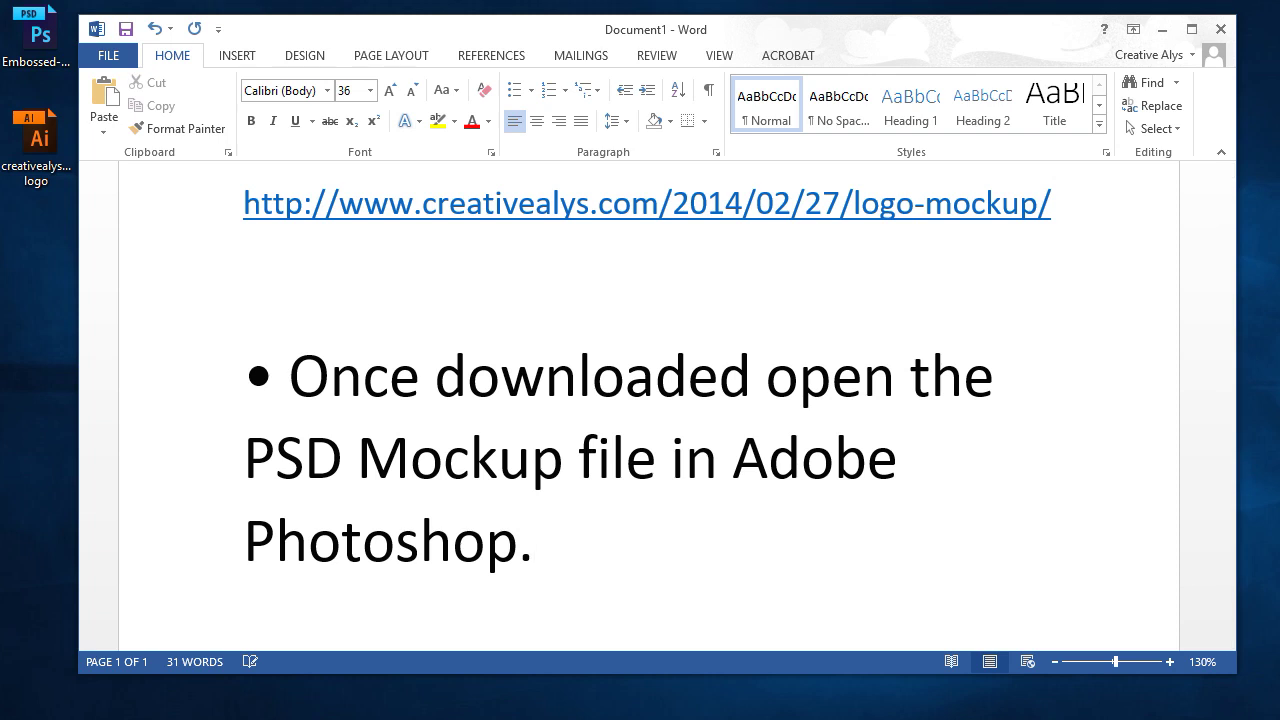
Select the embossed logo mockup file to open it in Photoshop.
{"action": "left_click", "coordinate": [52, 44]}
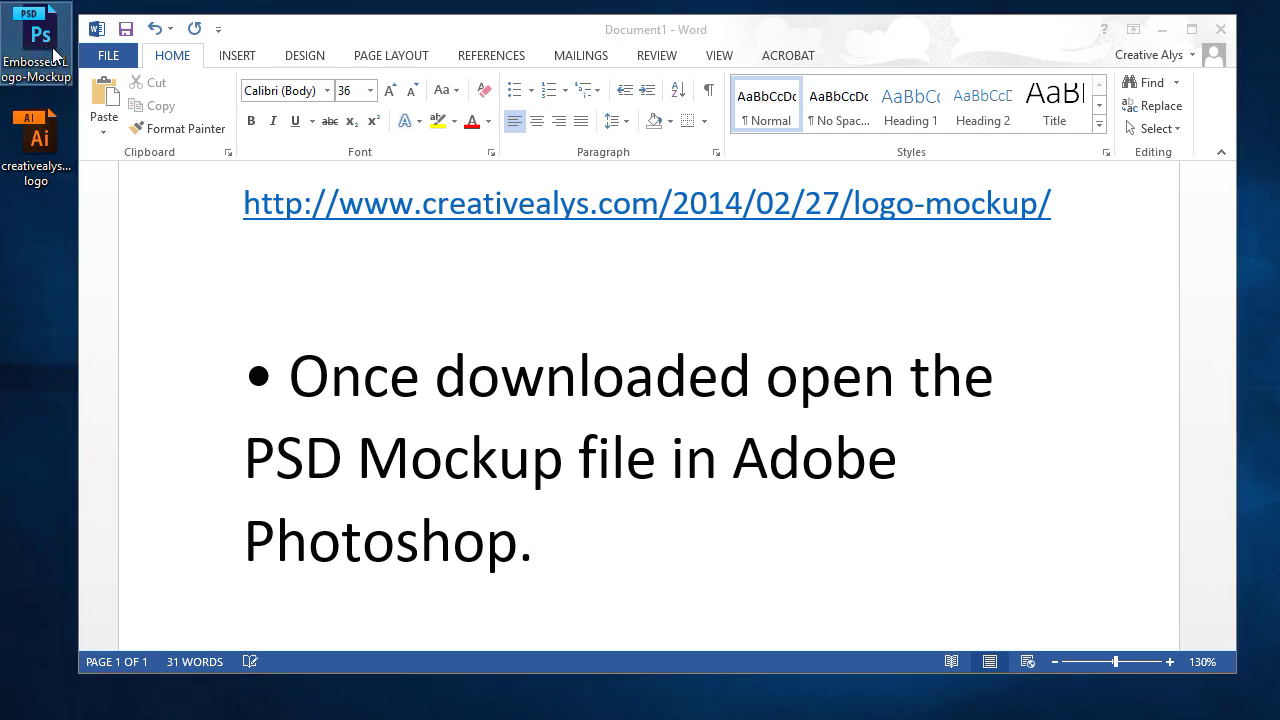
{"action": "left_click", "coordinate": [482, 537]}
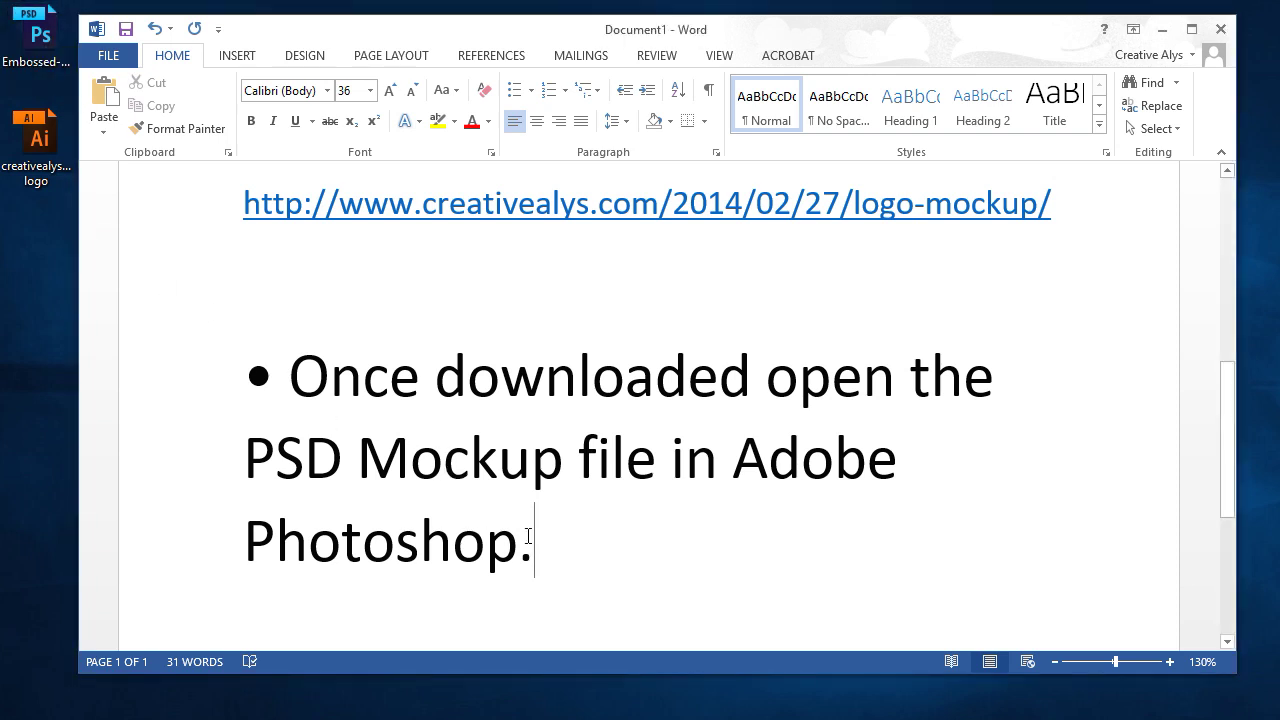
{"action": "left_click", "coordinate": [42, 48]}
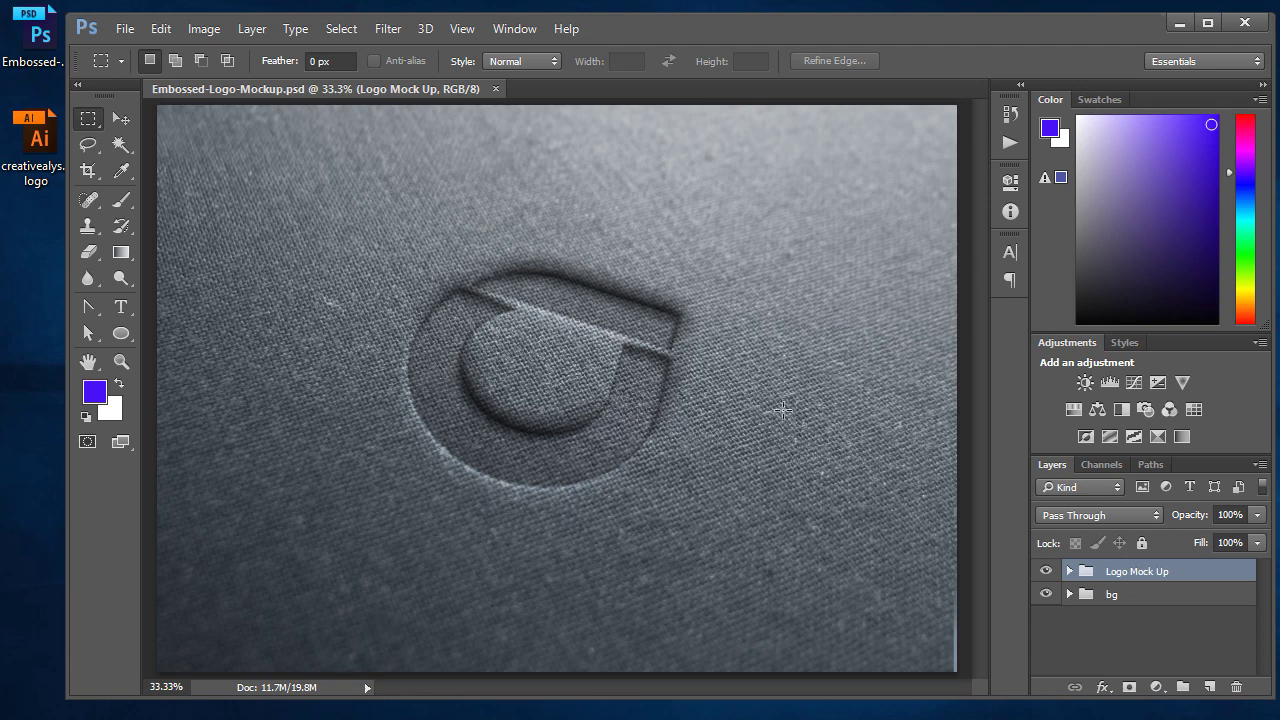
With the Move tool, expand the Logo Mock Up group and select the PUT YOUR LOGO HERE layer.
{"action": "key", "text": "v"}
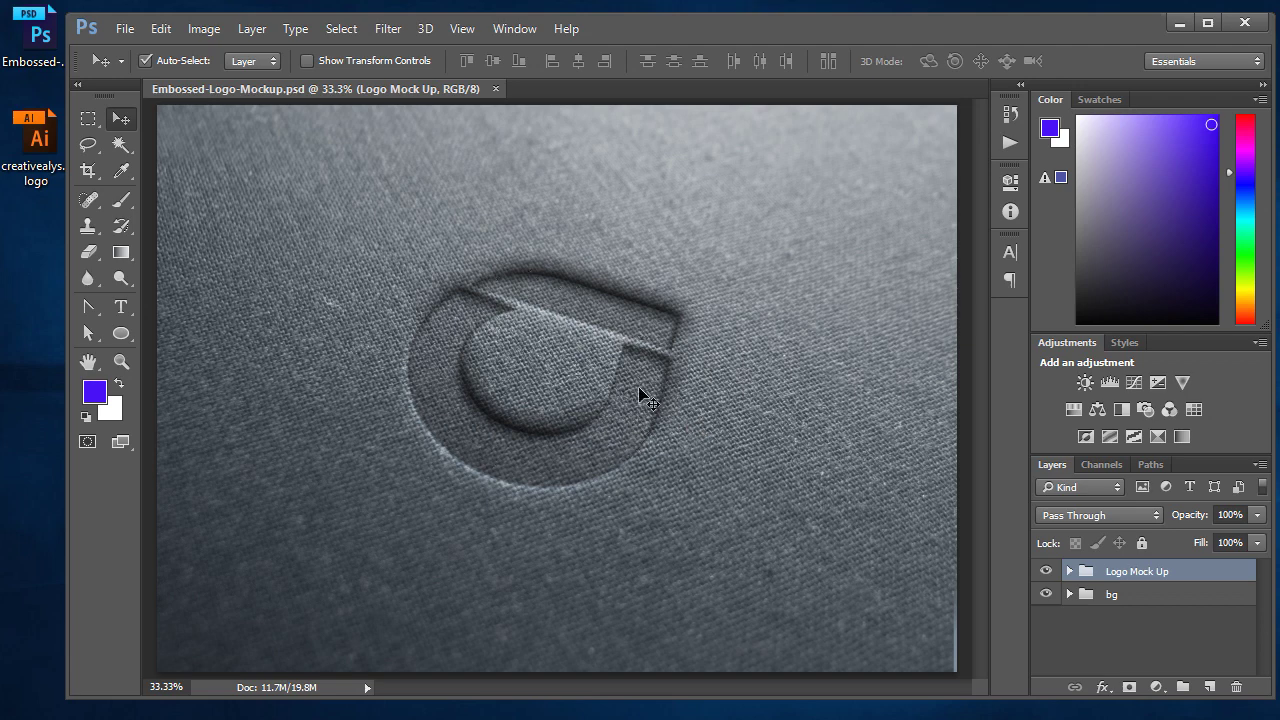
{"action": "left_click", "coordinate": [1069, 571]}
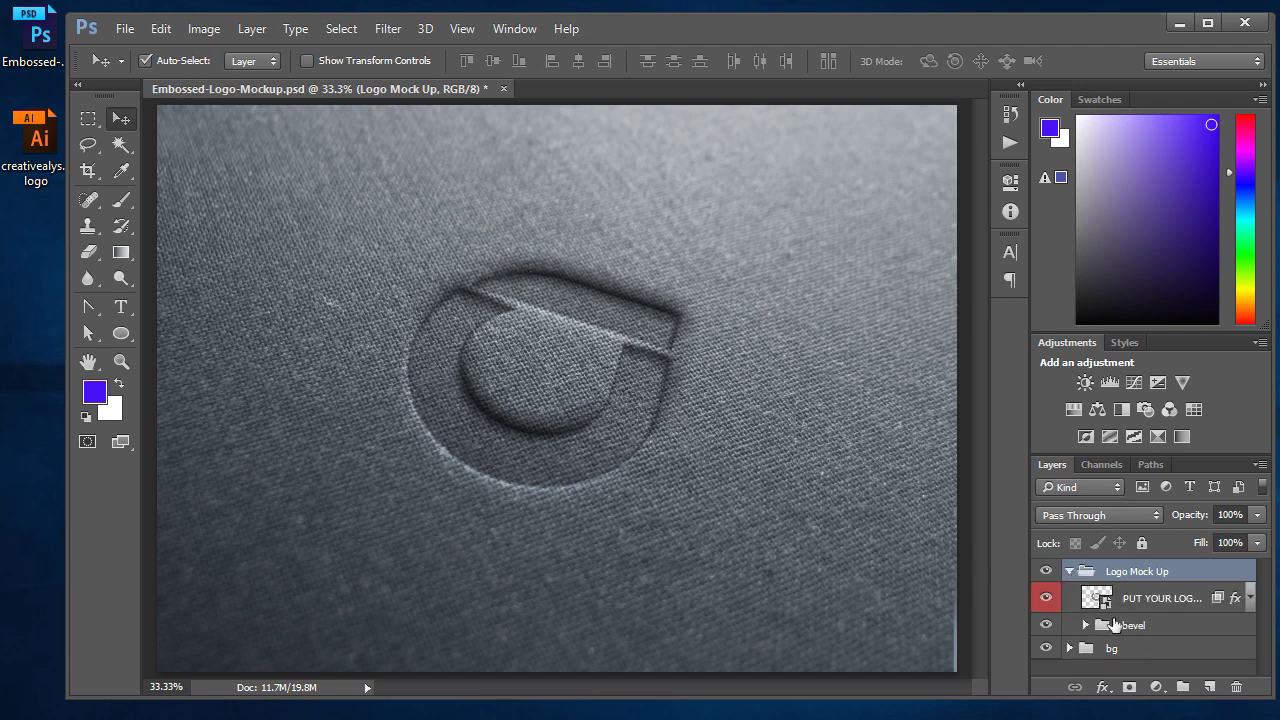
{"action": "left_click", "coordinate": [1160, 600]}
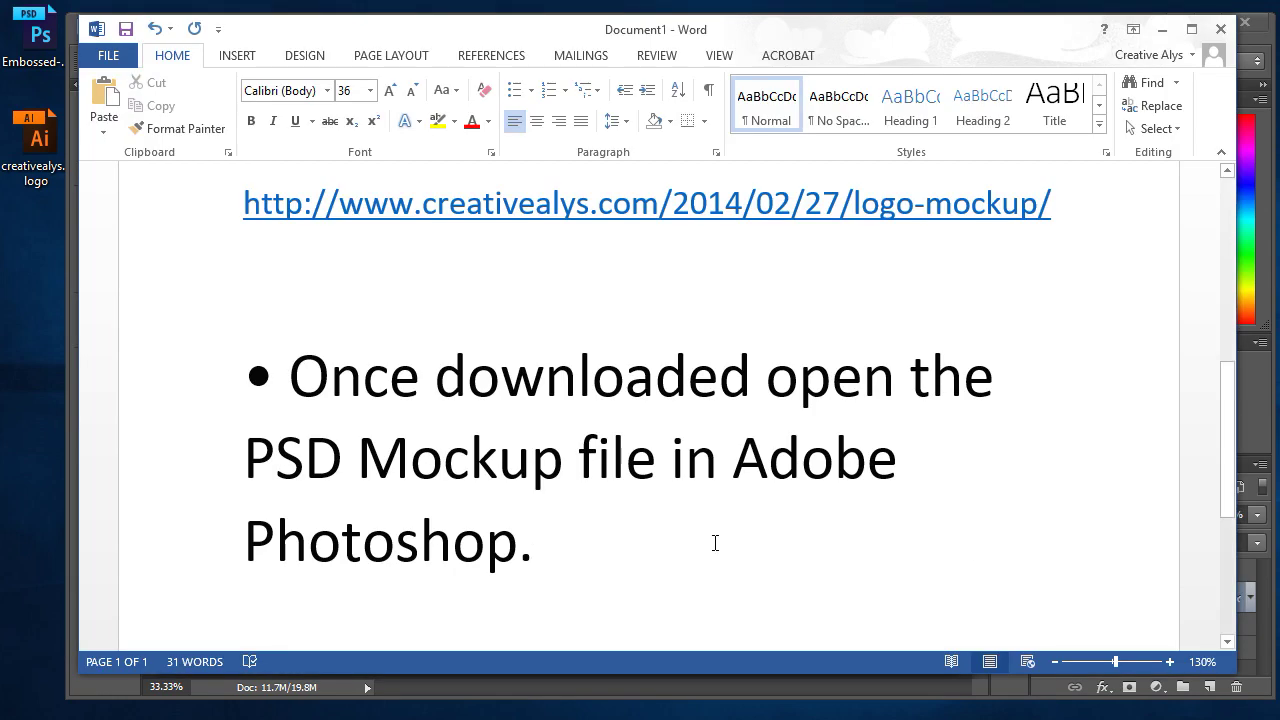
{"action": "key", "text": "Return"}
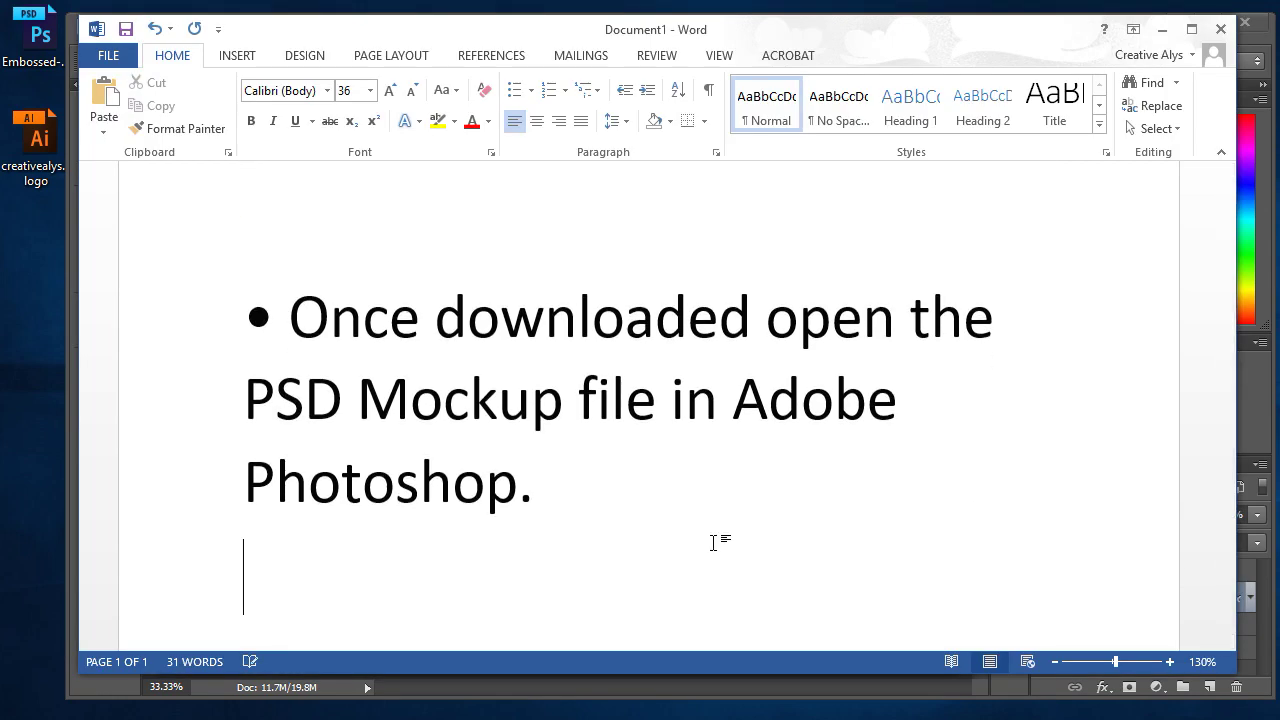
Add the bullet 'Double click on the layer of Smart-Object and you will see a window open with a flat logo design.'.
{"action": "type", "text": "3\\"}
{"action": "key", "text": "shift+Home"}
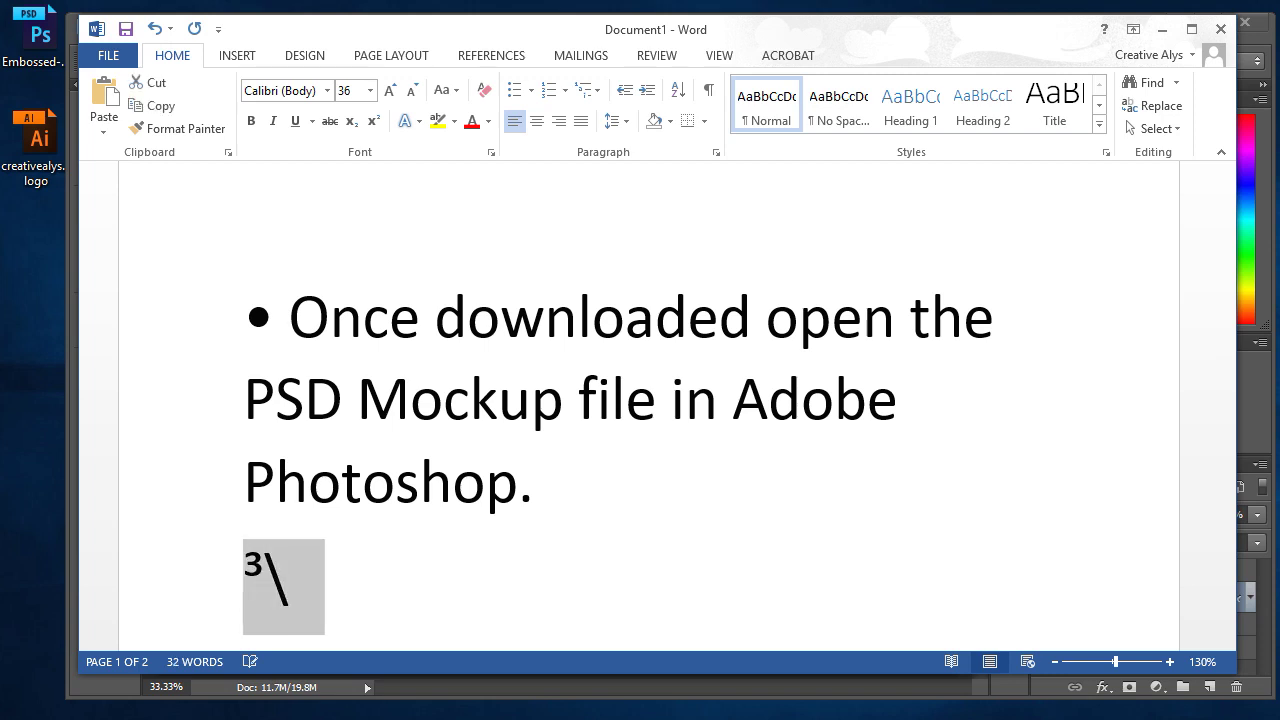
{"action": "key", "text": "ctrl+z"}
{"action": "type", "text": "Double click on t"}
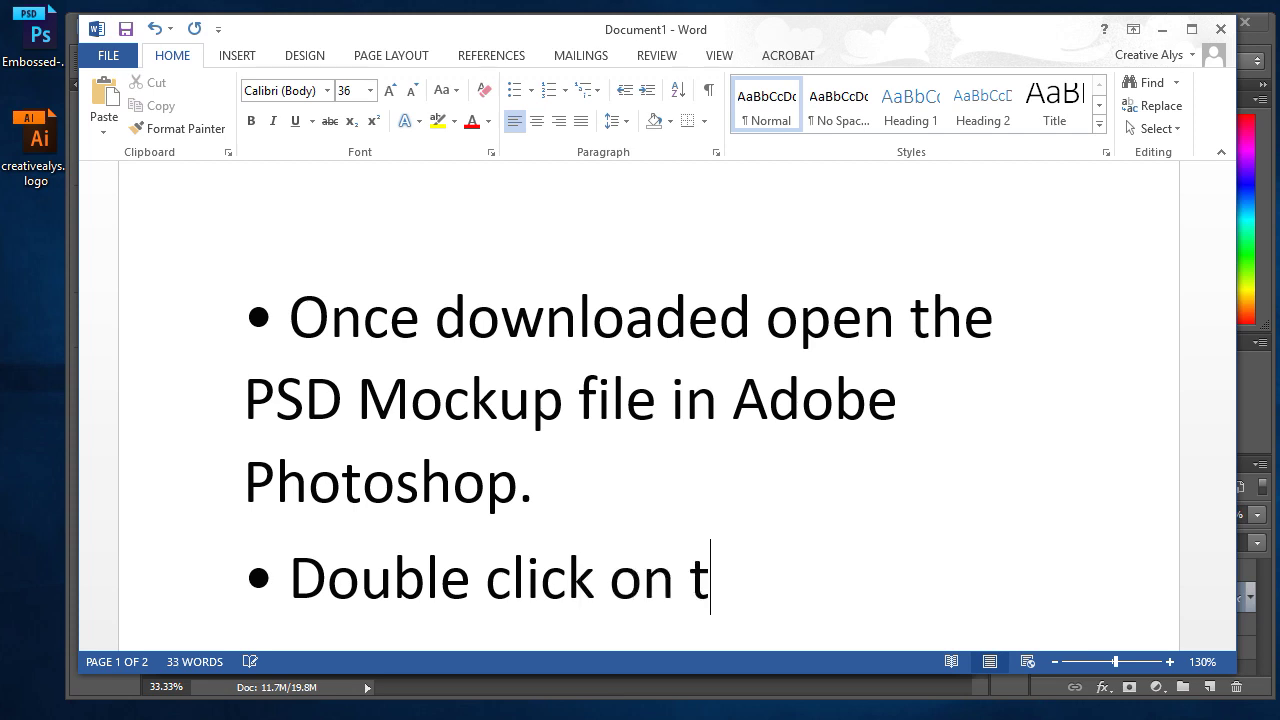
{"action": "type", "text": "he layer"}
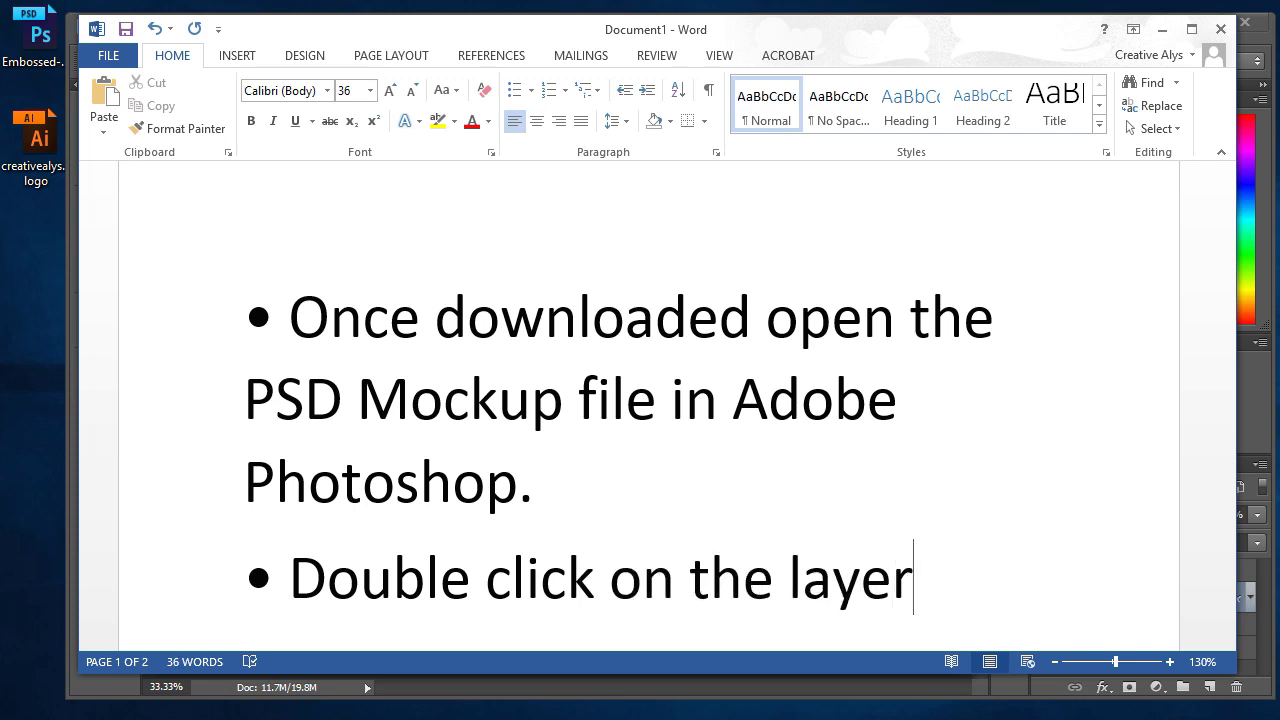
{"action": "type", "text": " of S"}
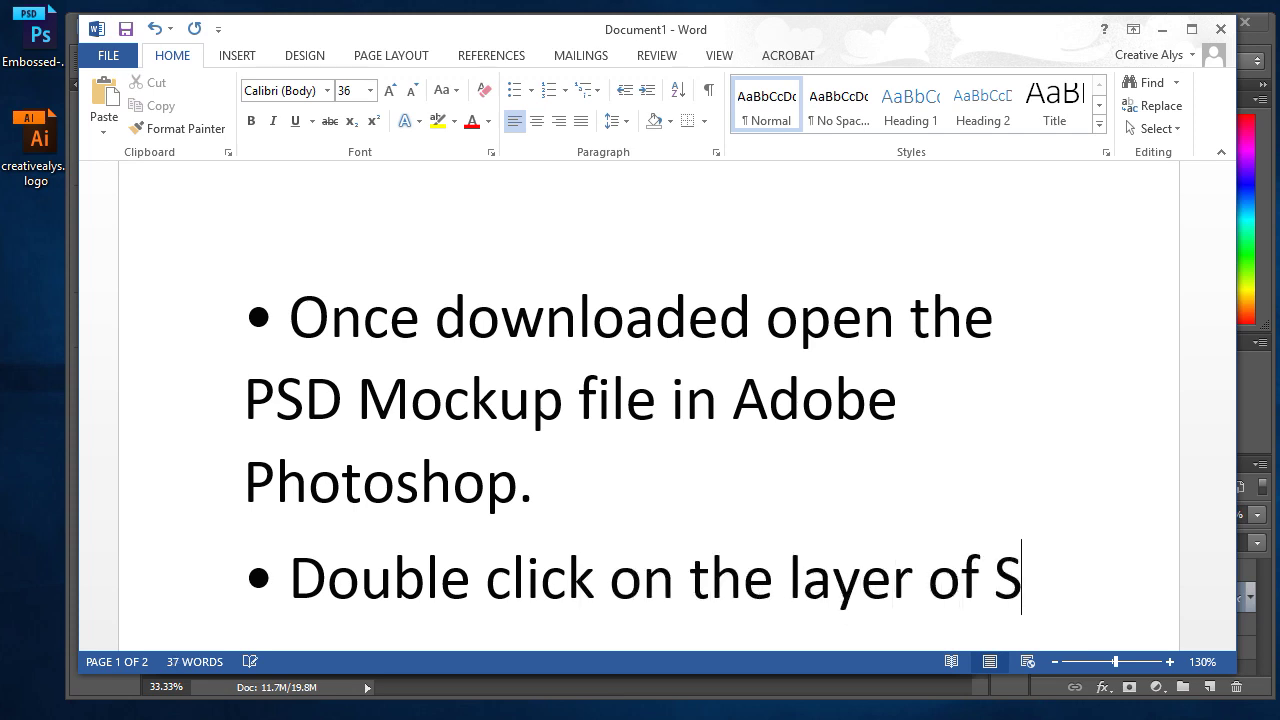
{"action": "type", "text": "mart-Kb"}
{"action": "key", "text": "BackSpace"}
{"action": "key", "text": "BackSpace"}
{"action": "type", "text": "K"}
{"action": "key", "text": "BackSpace"}
{"action": "key", "text": "BackSpace"}
{"action": "type", "text": "IO"}
{"action": "key", "text": "BackSpace"}
{"action": "key", "text": "BackSpace"}
{"action": "type", "text": "Ojb"}
{"action": "key", "text": "BackSpace"}
{"action": "key", "text": "BackSpace"}
{"action": "type", "text": "bject"}
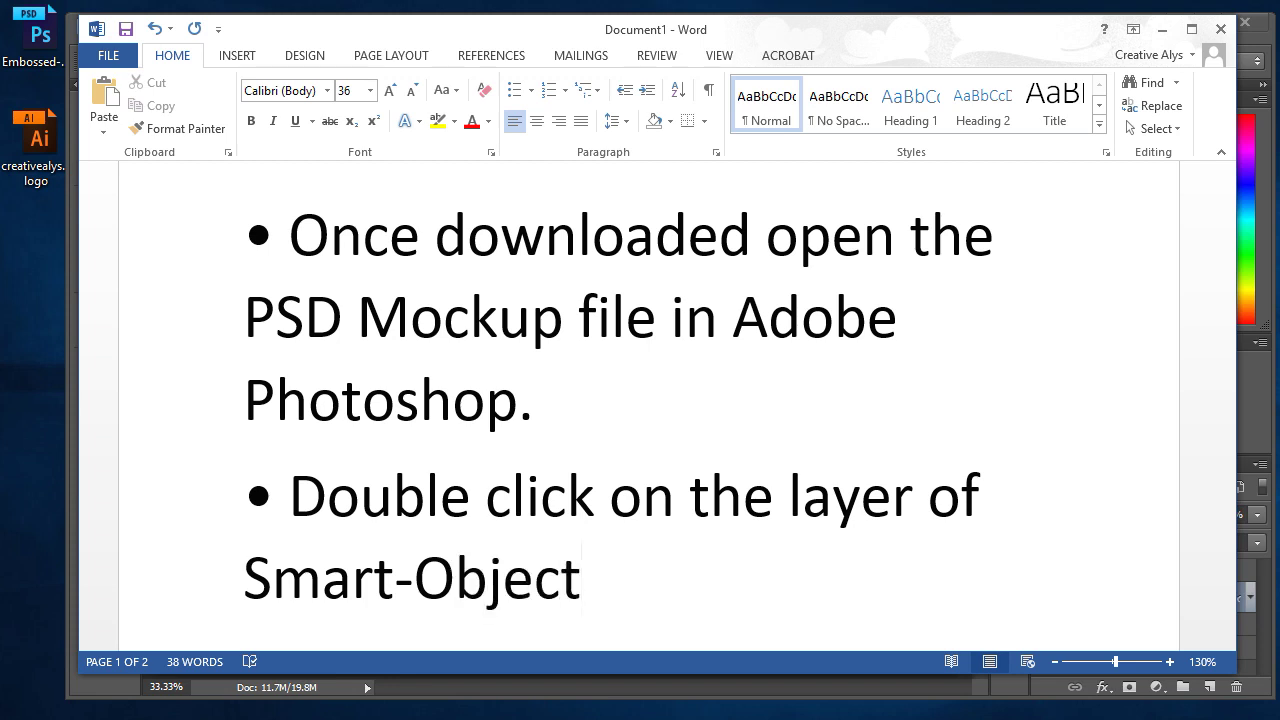
{"action": "type", "text": " and you"}
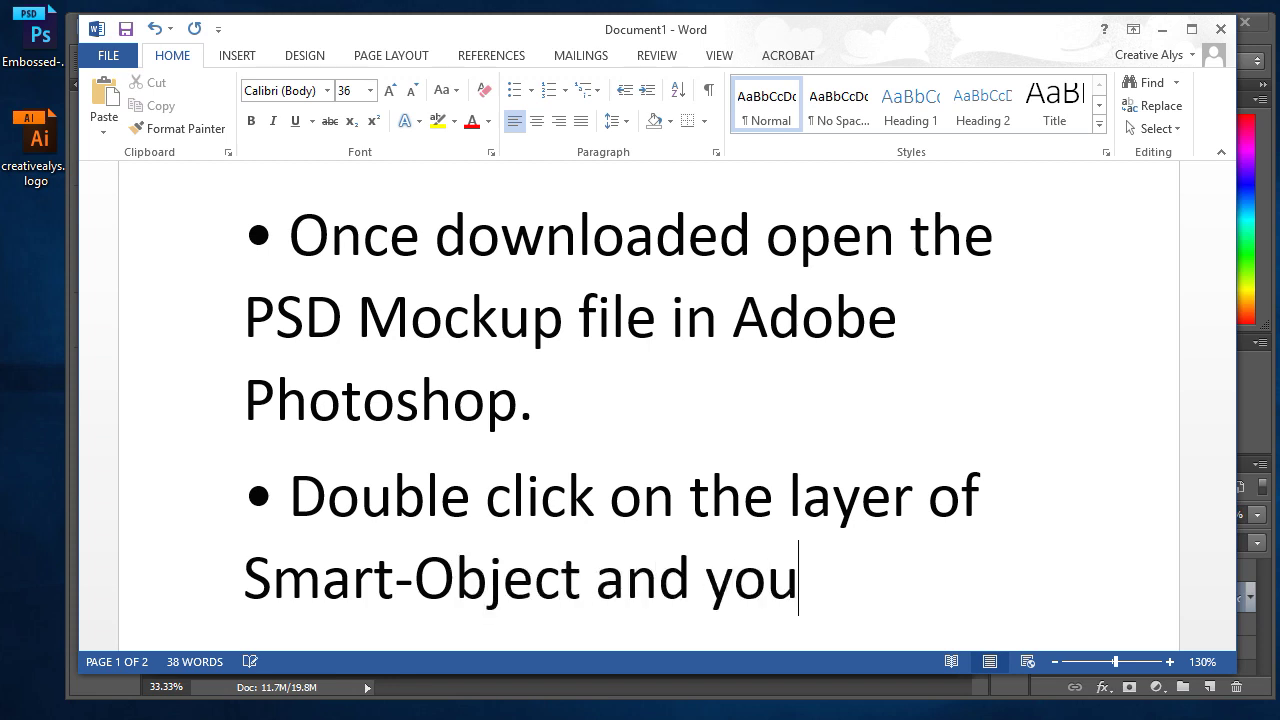
{"action": "type", "text": " will see"}
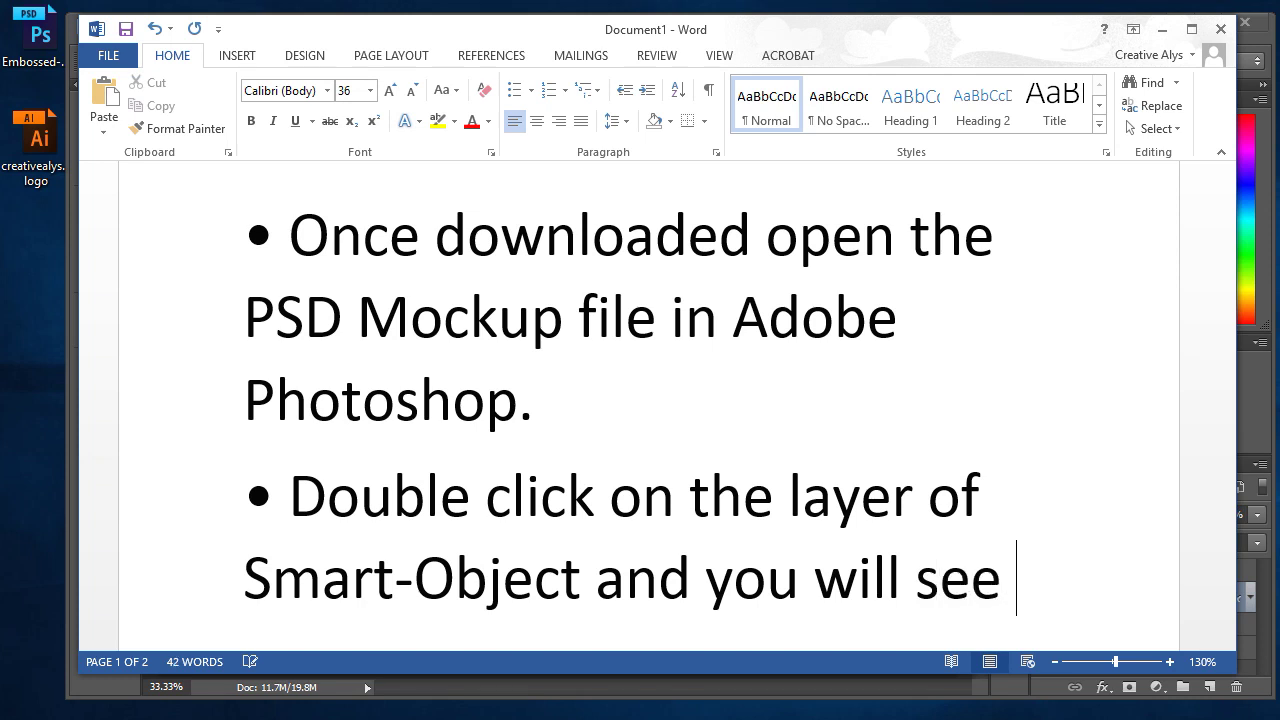
{"action": "type", "text": "a "}
{"action": "type", "text": "window open "}
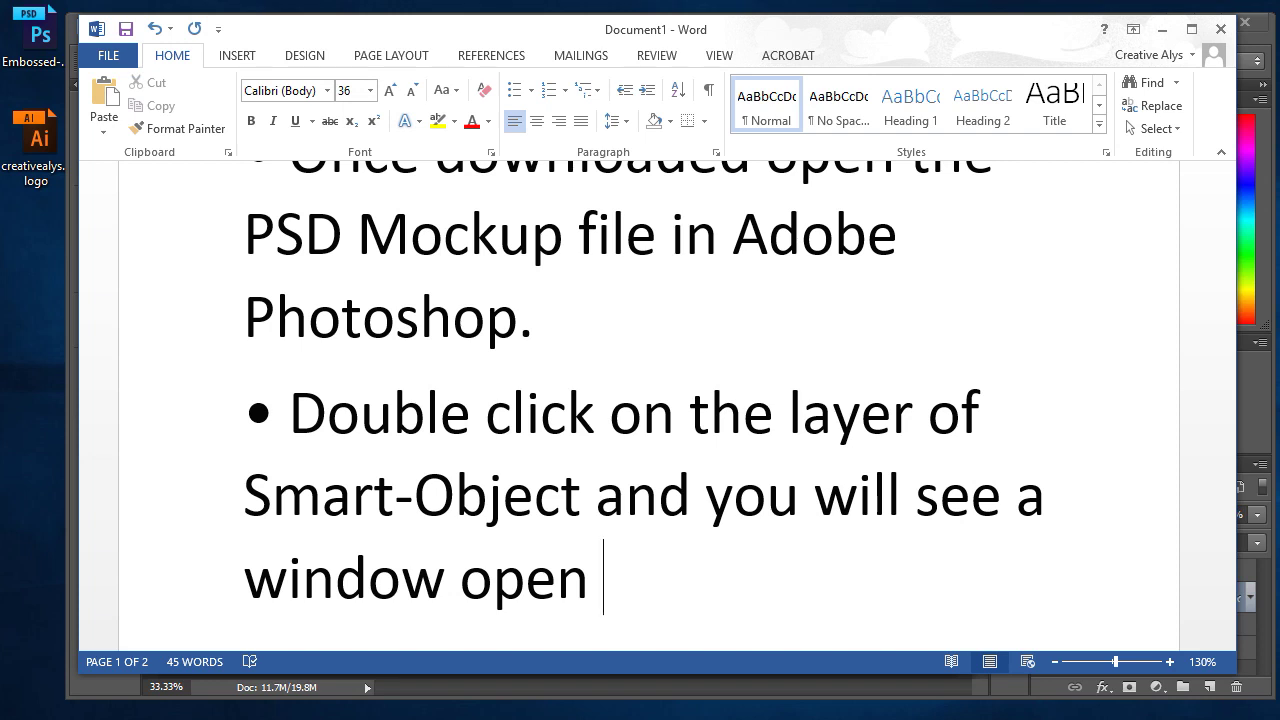
{"action": "type", "text": "in"}
{"action": "key", "text": "BackSpace"}
{"action": "key", "text": "BackSpace"}
{"action": "key", "text": "BackSpace"}
{"action": "key", "text": "BackSpace"}
{"action": "type", "text": "with a fl"}
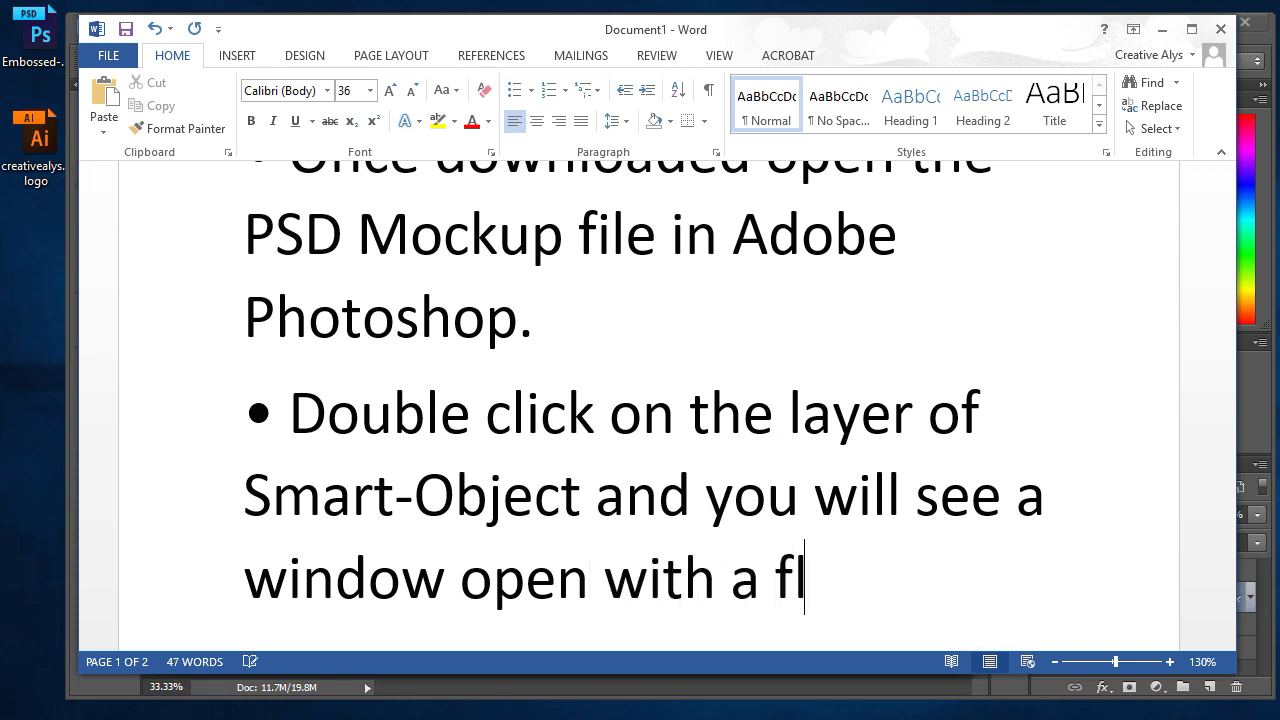
{"action": "type", "text": "at logo design. "}
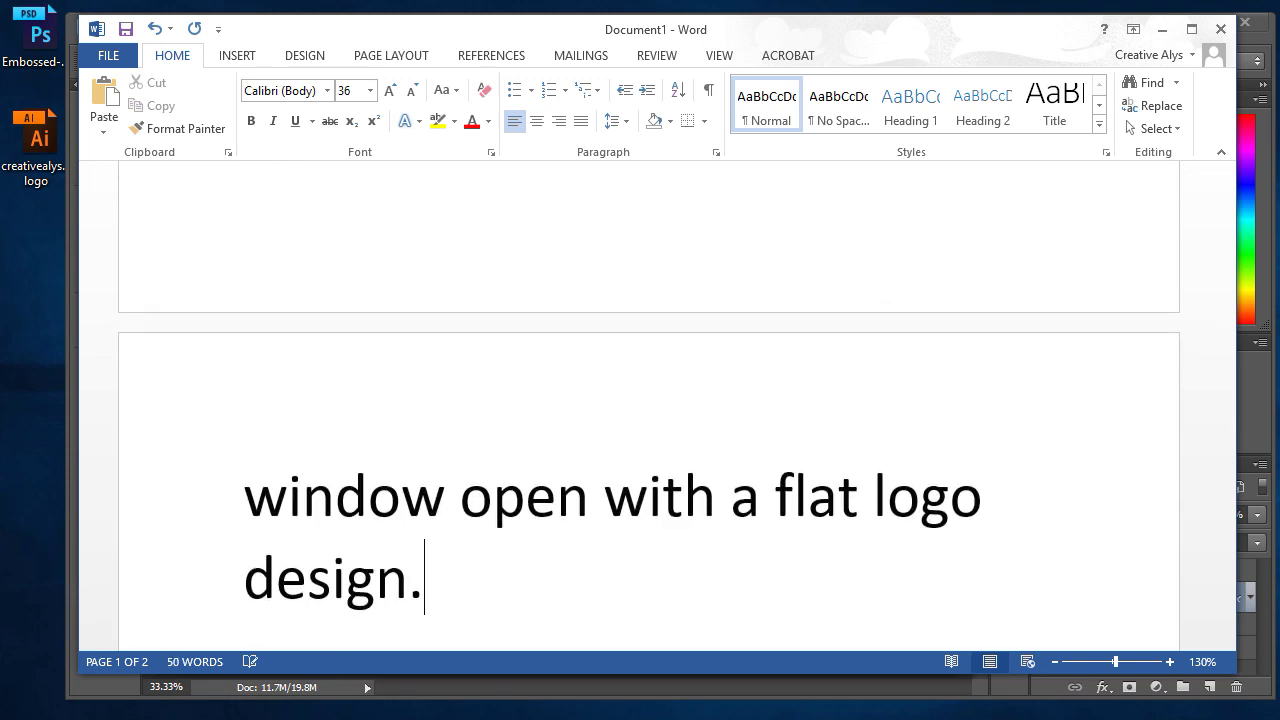
{"action": "type", "text": "Lets "}
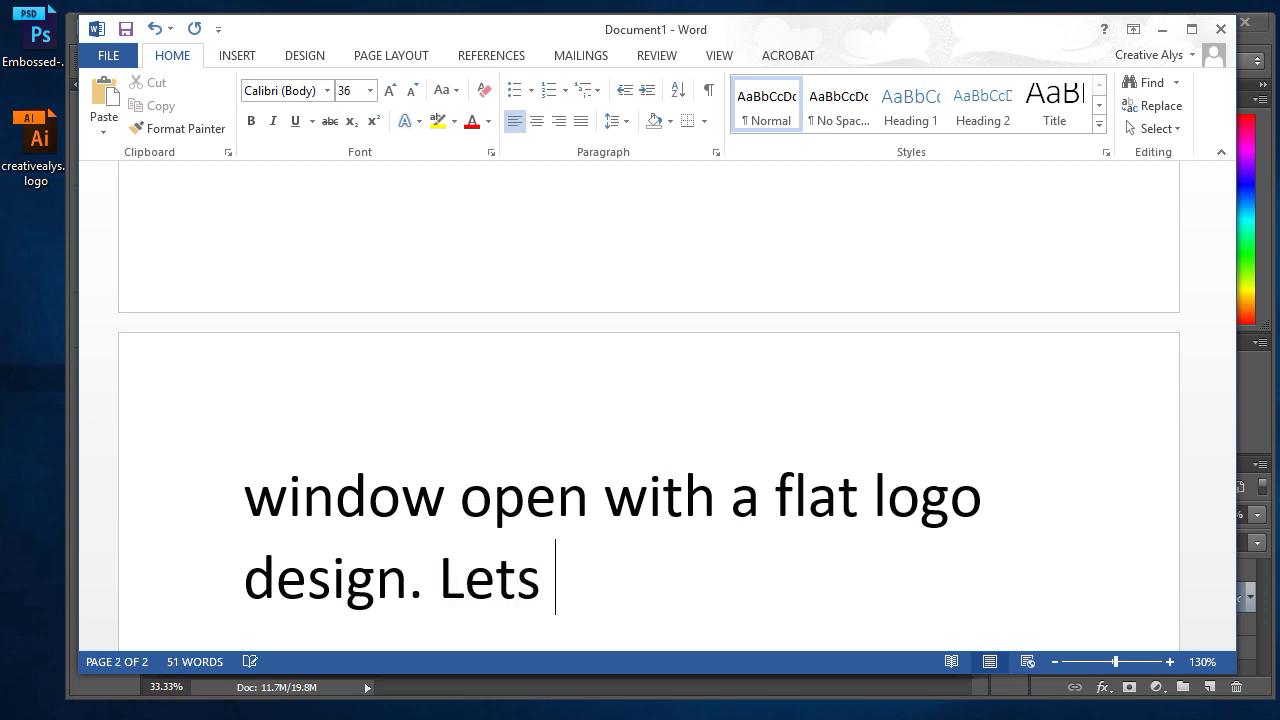
{"action": "type", "text": "do ...."}
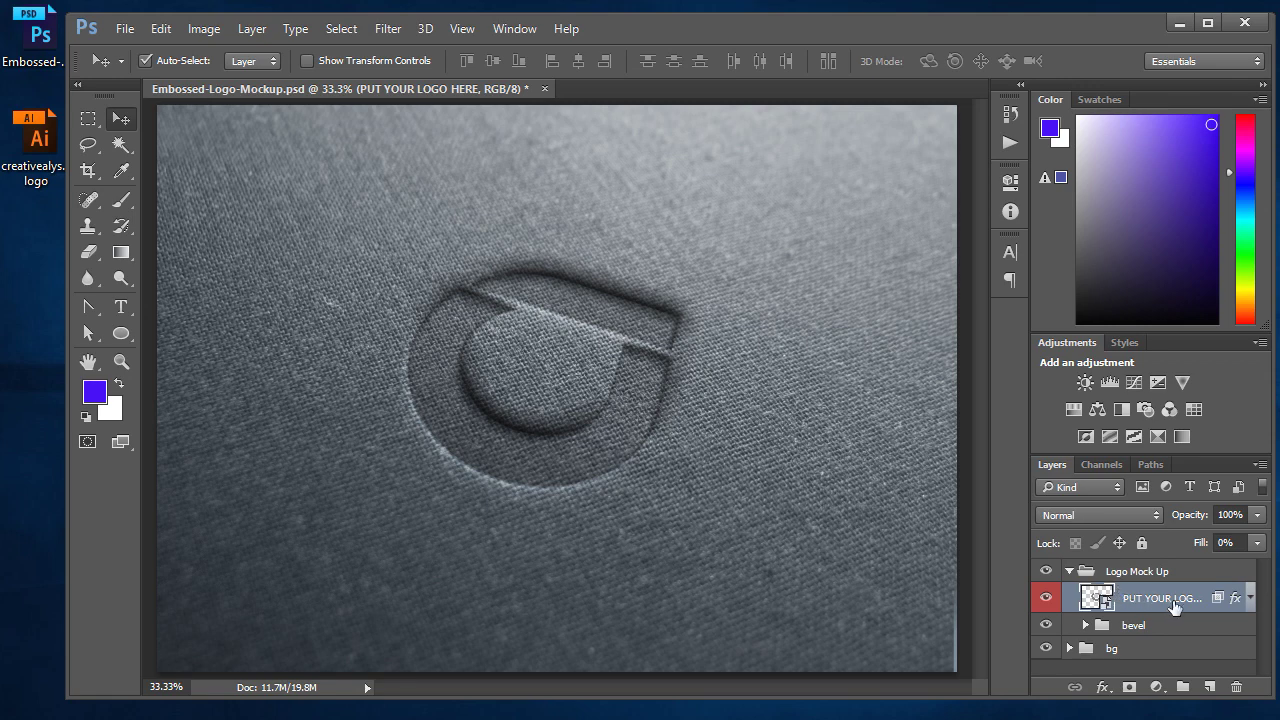
Open the logo smart object (logo1.psb) in Photoshop, undoing a test move of the logo.
{"action": "double_click", "coordinate": [1096, 598]}
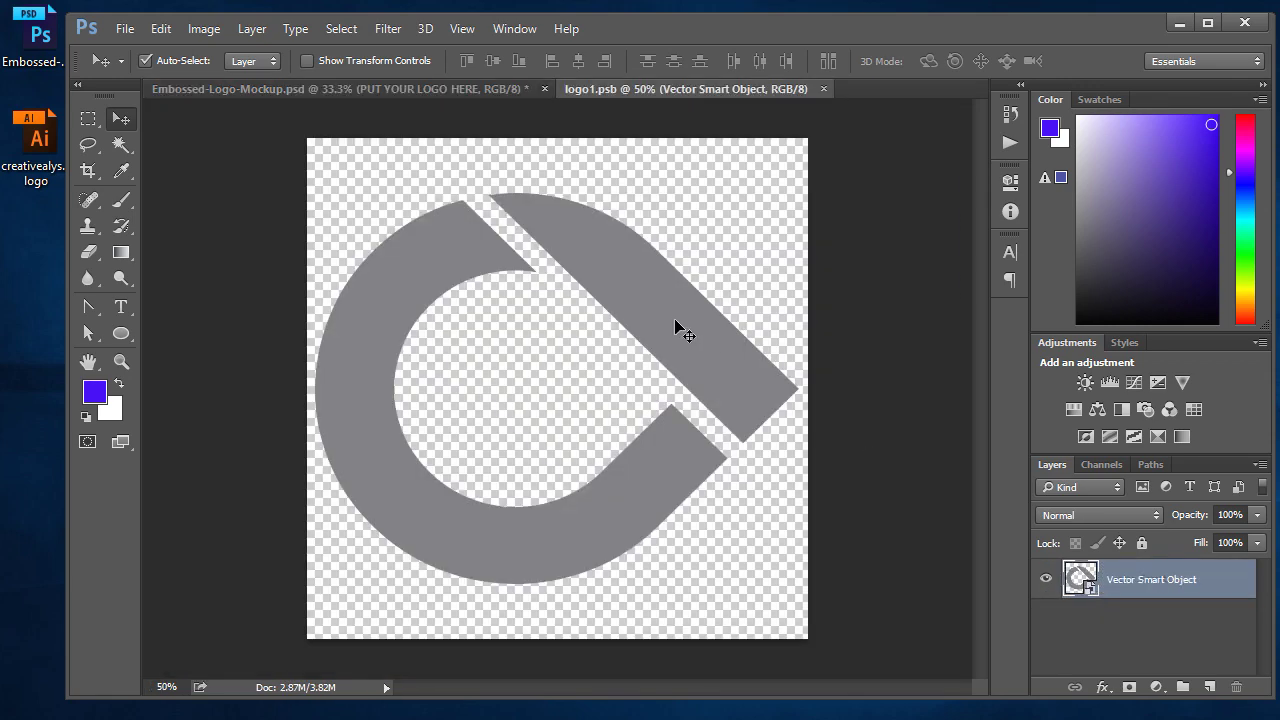
{"action": "left_click_drag", "start_coordinate": [651, 309], "coordinate": [725, 227]}
{"action": "key", "text": "ctrl+z"}
{"action": "key", "text": "alt+Tab"}
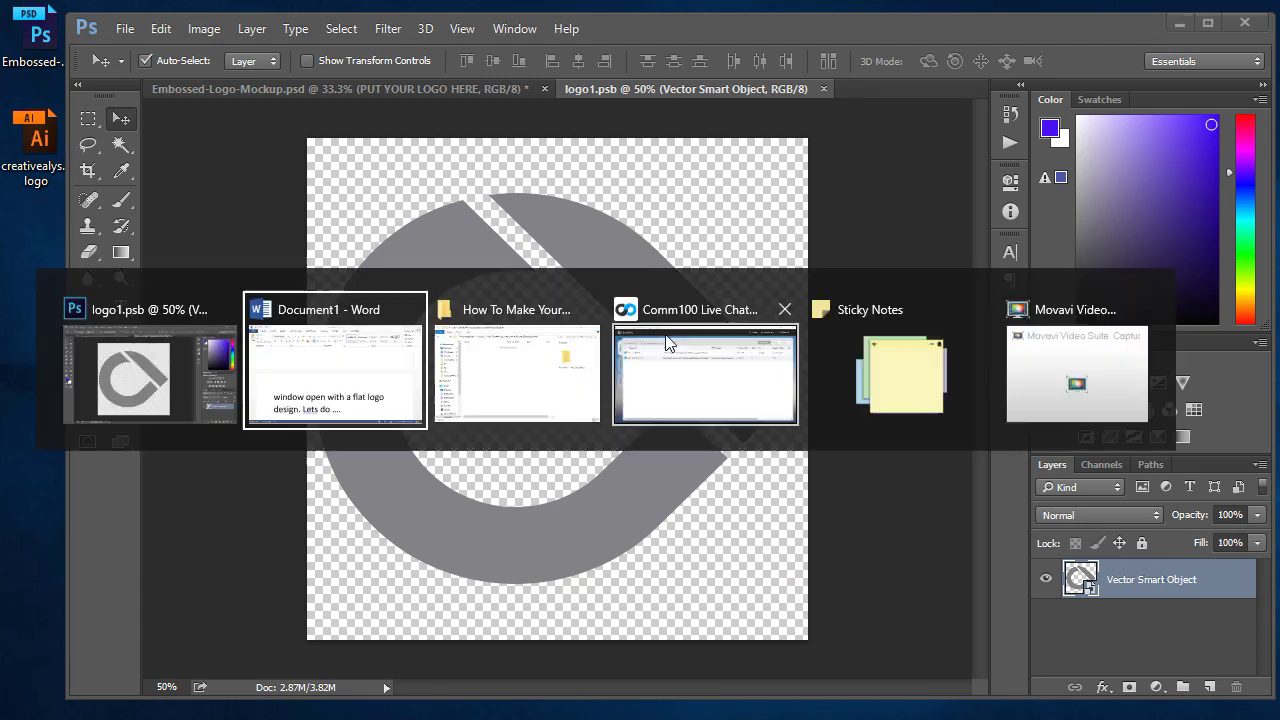
Add the bullet 'Here you will put your logo design from Adobe Illustrator. Open your Logo in Adobe Illustrator.'.
{"action": "key", "text": "Return"}
{"action": "key", "text": "Return"}
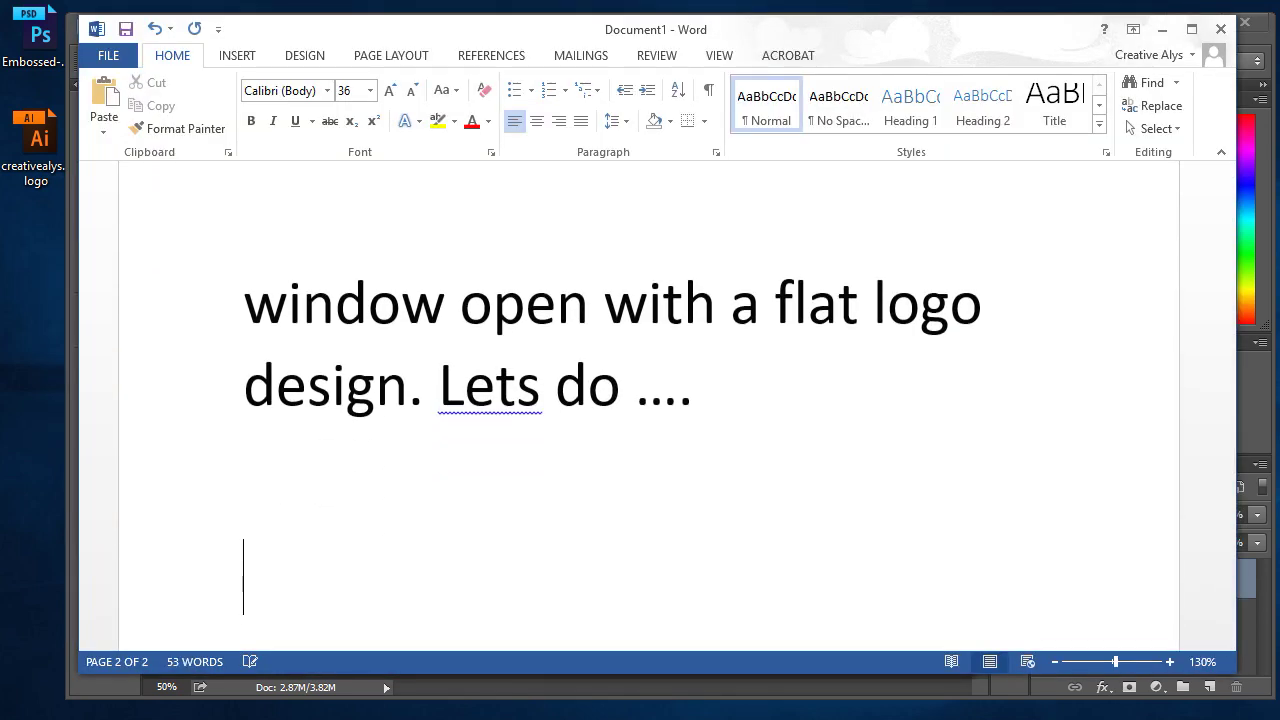
{"action": "type", "text": "* Here you"}
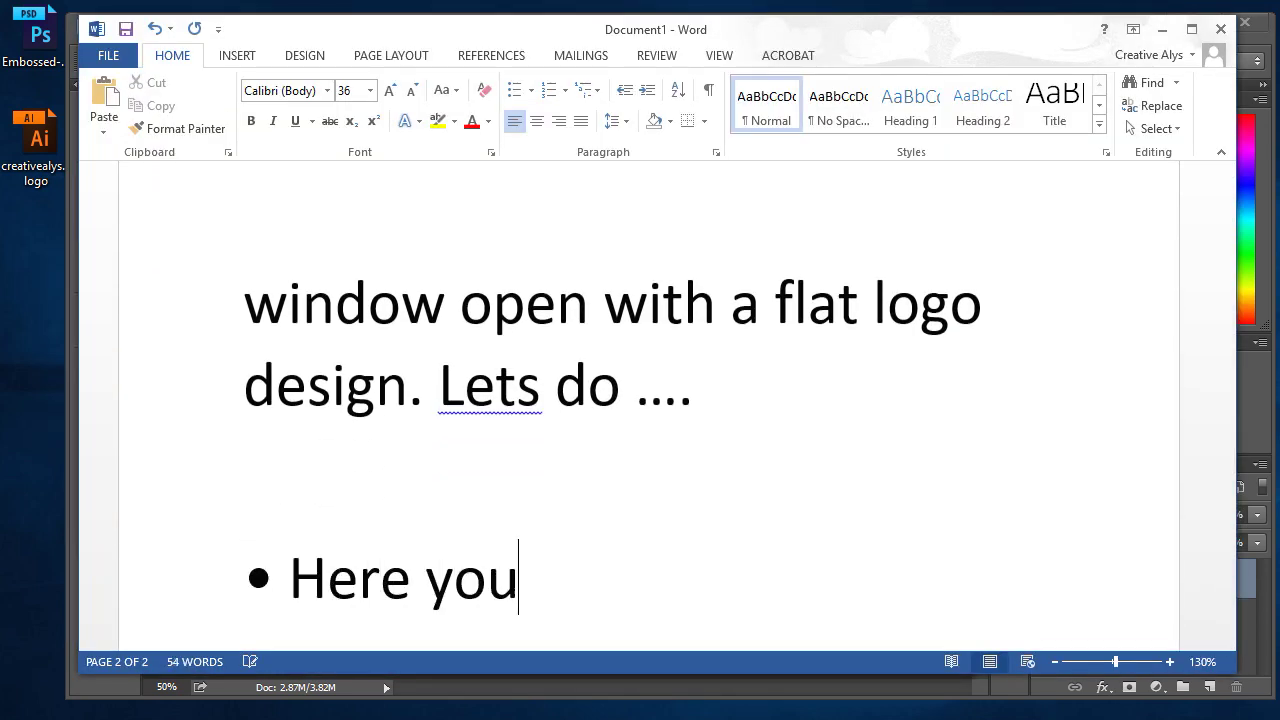
{"action": "type", "text": " will pu"}
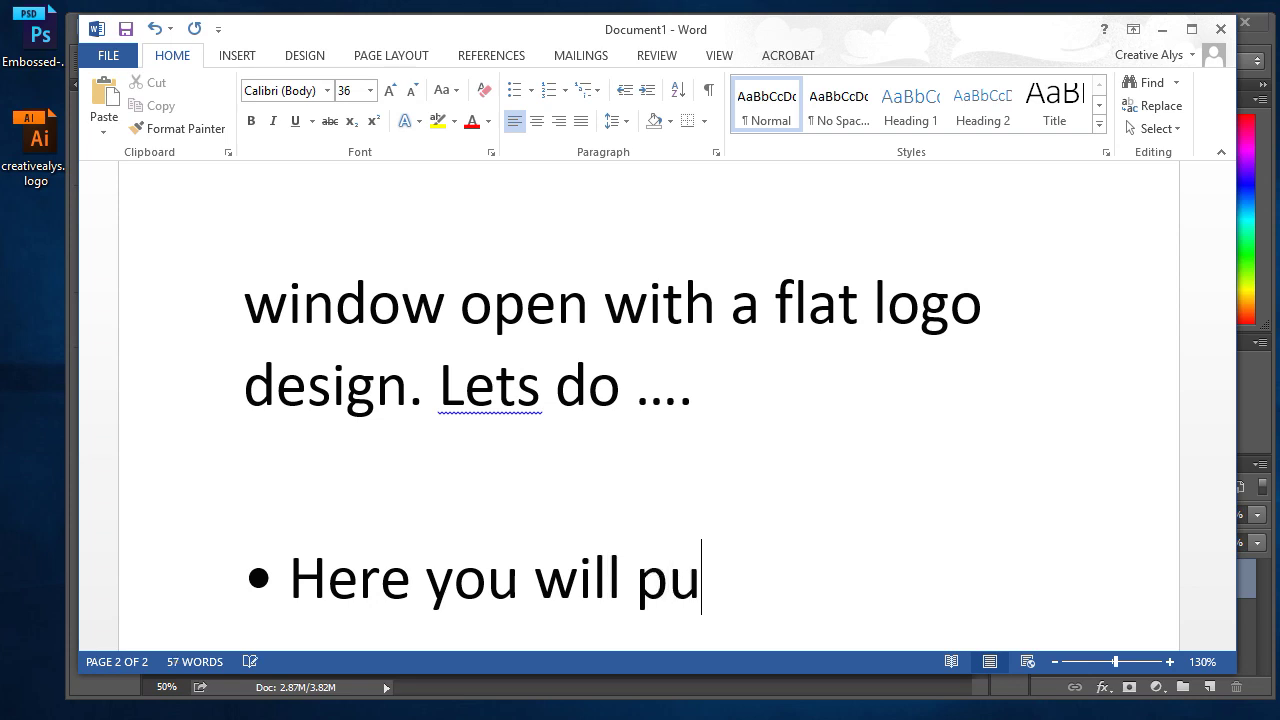
{"action": "type", "text": "t your logo design f"}
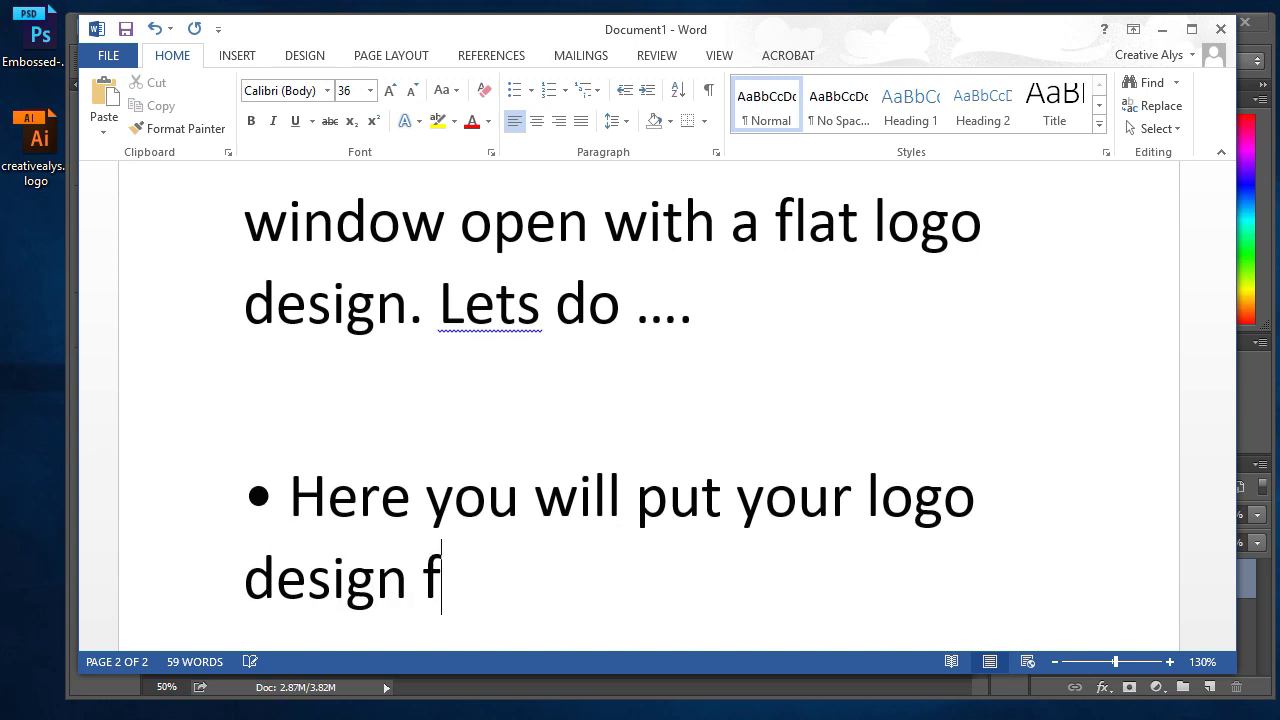
{"action": "type", "text": "rom Ado"}
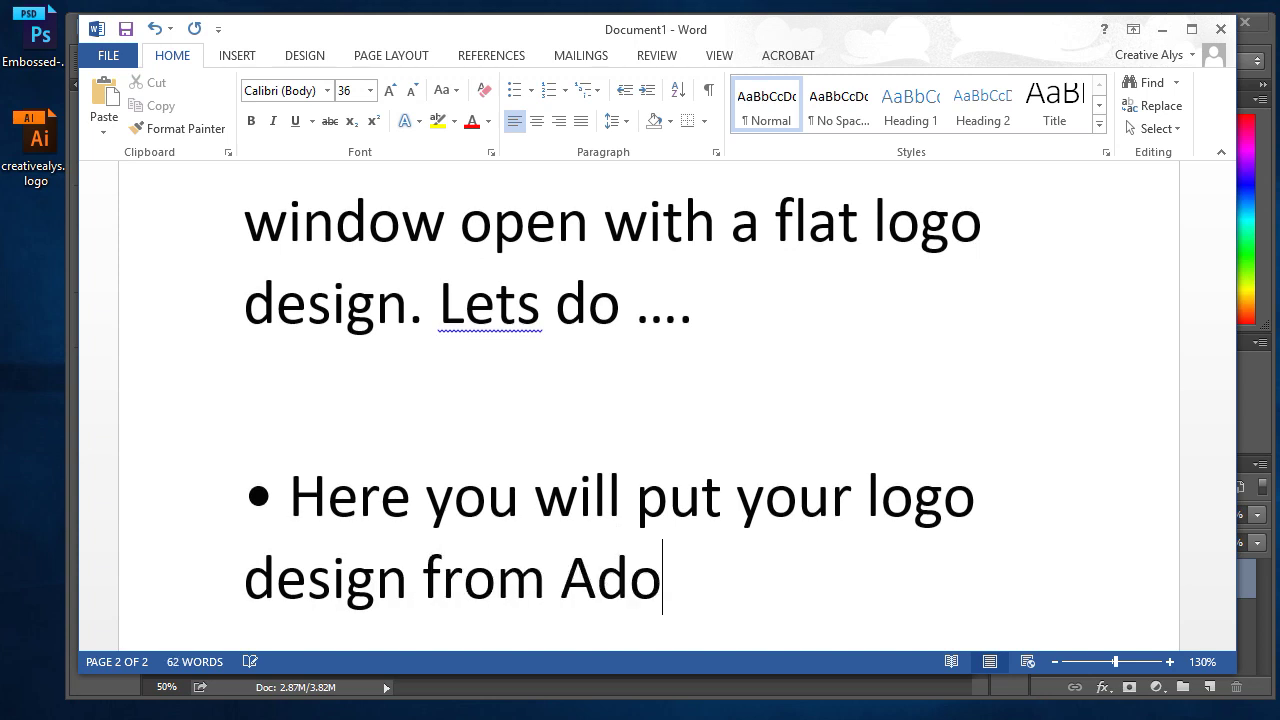
{"action": "type", "text": "be Illustratio"}
{"action": "key", "text": "BackSpace"}
{"action": "key", "text": "BackSpace"}
{"action": "key", "text": "BackSpace"}
{"action": "type", "text": "tor. "}
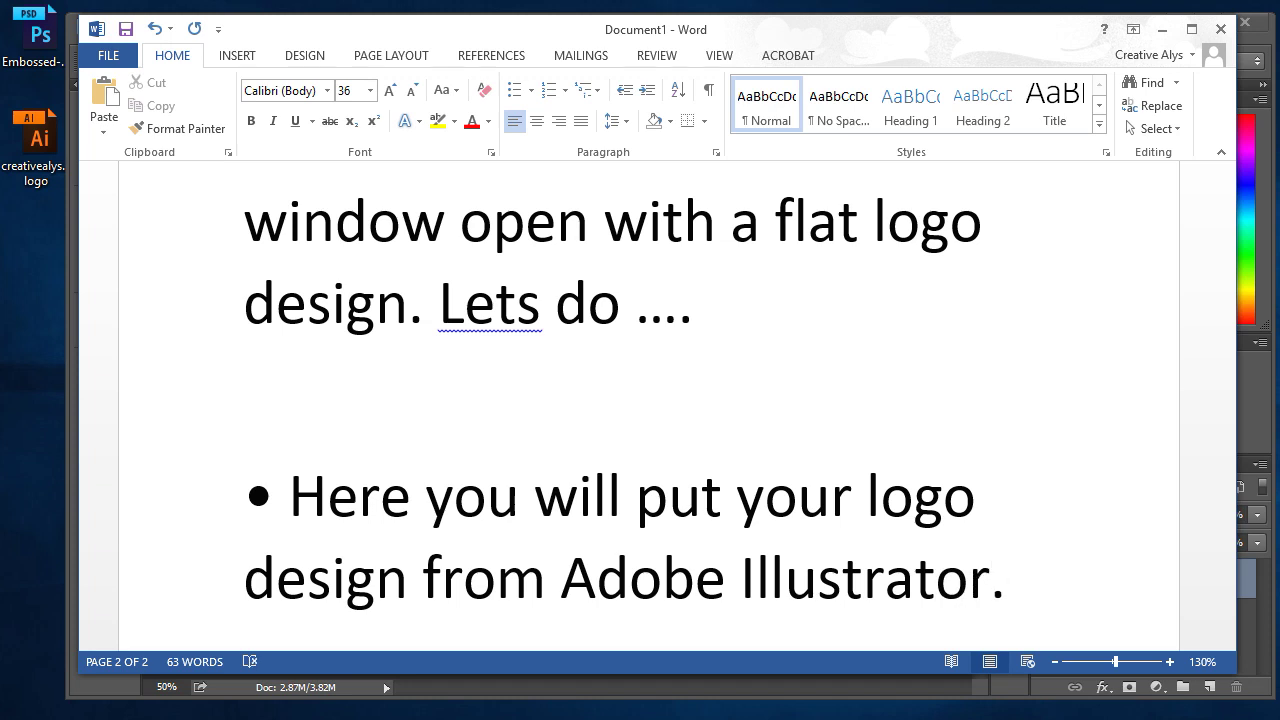
{"action": "type", "text": "Ope"}
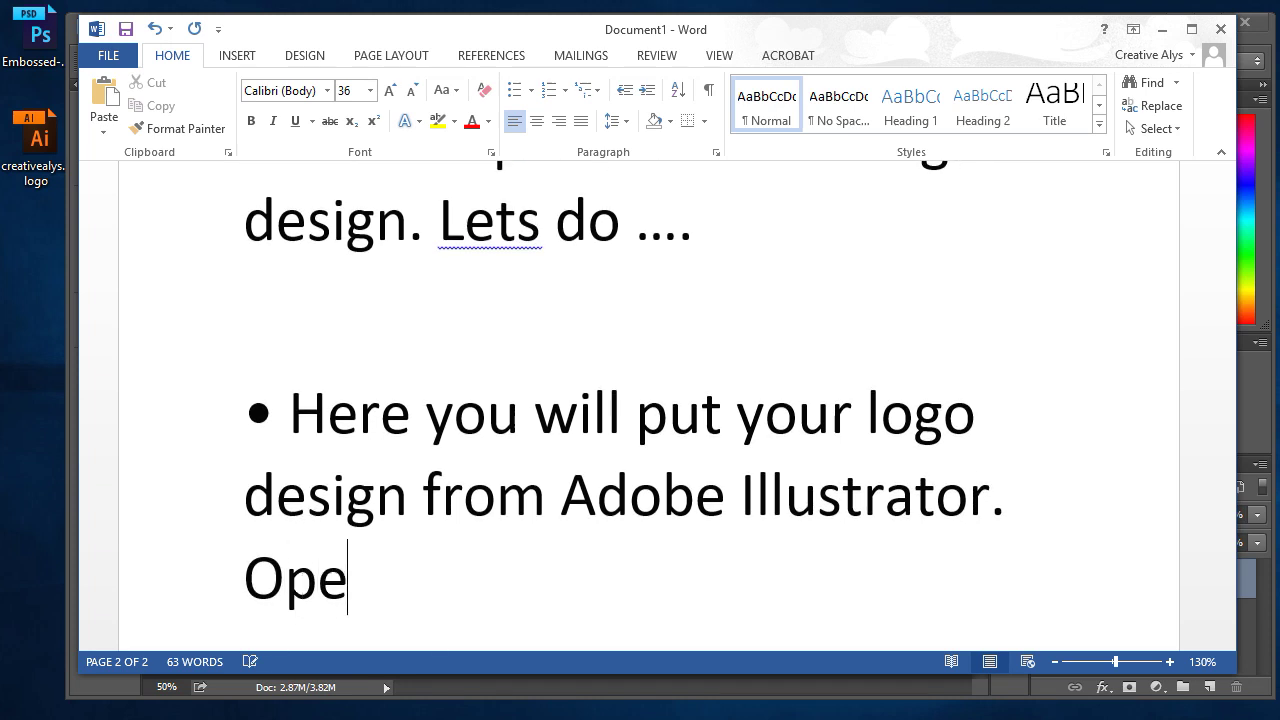
{"action": "type", "text": "n yo"}
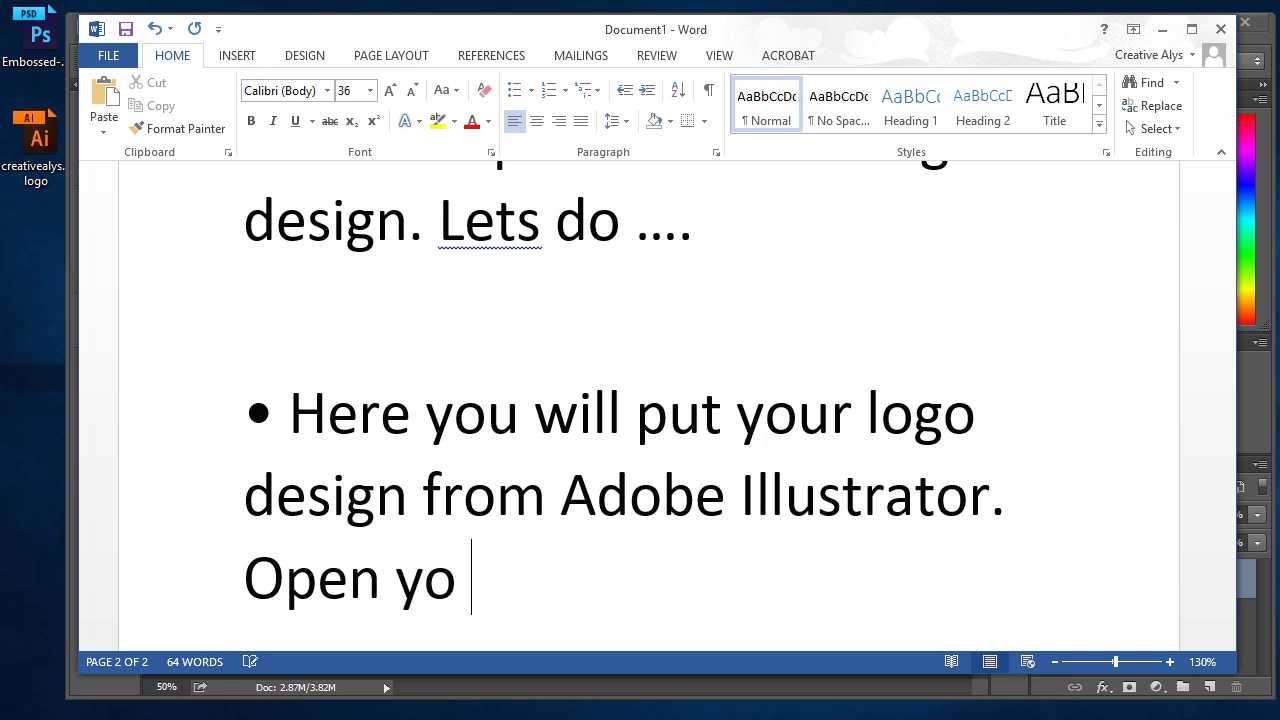
{"action": "key", "text": "BackSpace"}
{"action": "key", "text": "BackSpace"}
{"action": "key", "text": "BackSpace"}
{"action": "key", "text": "BackSpace"}
{"action": "type", "text": "yo"}
{"action": "type", "text": "ur "}
{"action": "type", "text": "Adobe"}
{"action": "key", "text": "BackSpace"}
{"action": "key", "text": "BackSpace"}
{"action": "key", "text": "BackSpace"}
{"action": "key", "text": "BackSpace"}
{"action": "key", "text": "BackSpace"}
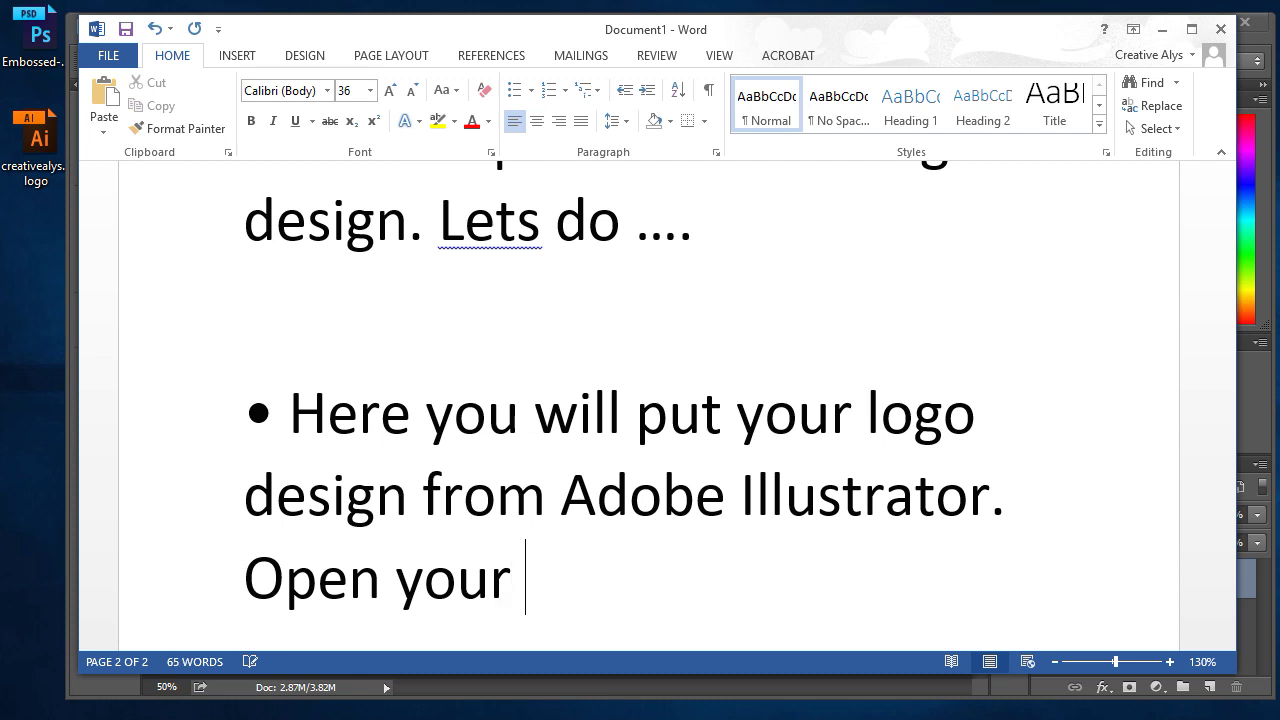
{"action": "type", "text": "Logo "}
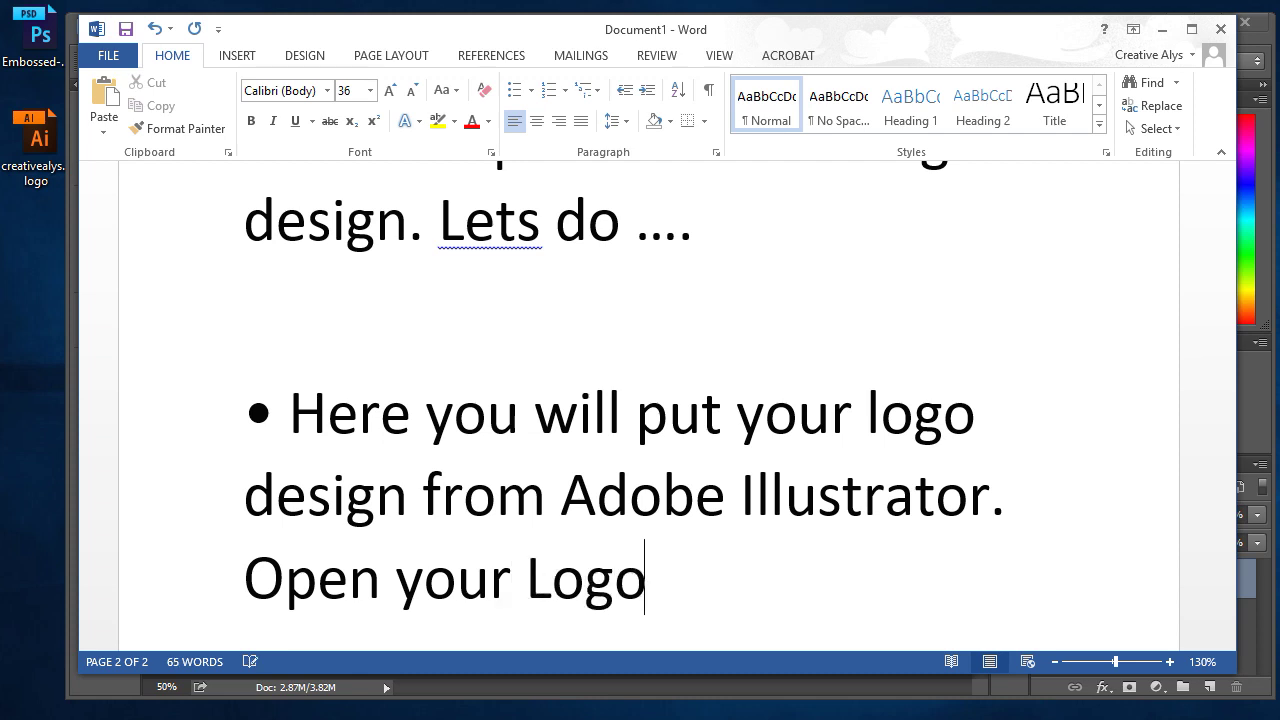
{"action": "type", "text": "in Ado"}
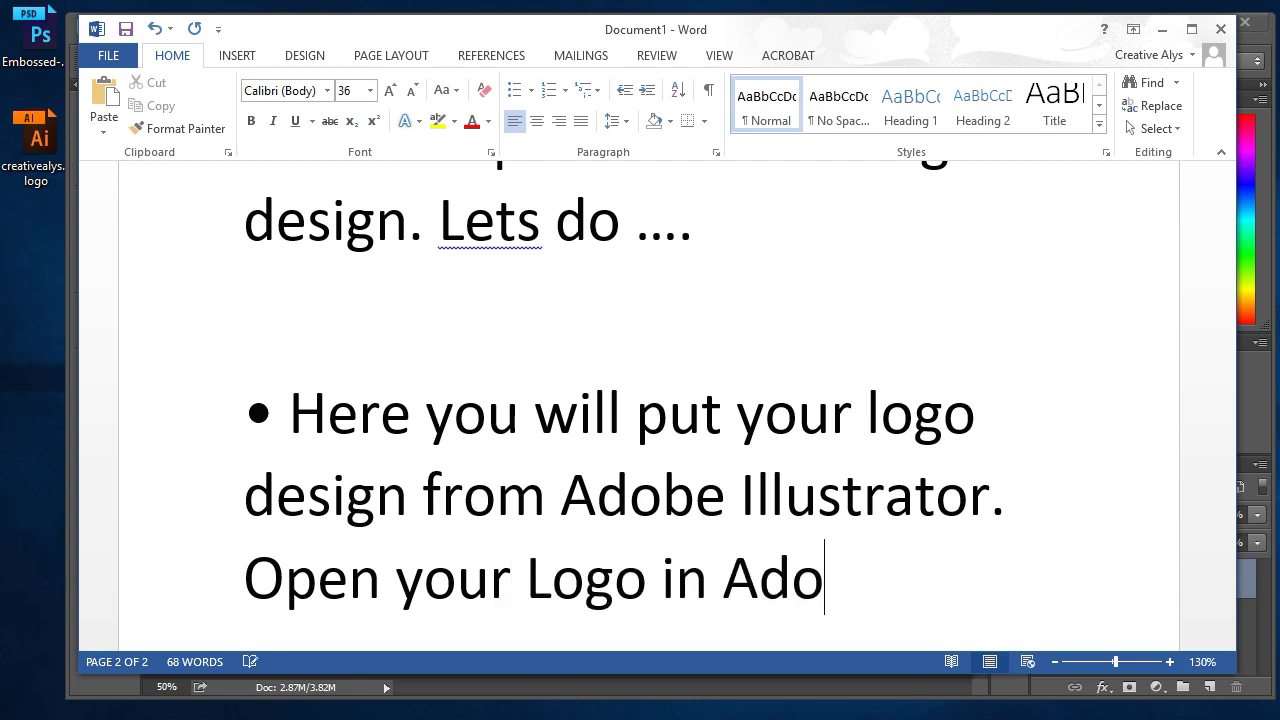
{"action": "type", "text": "be Illustrator."}
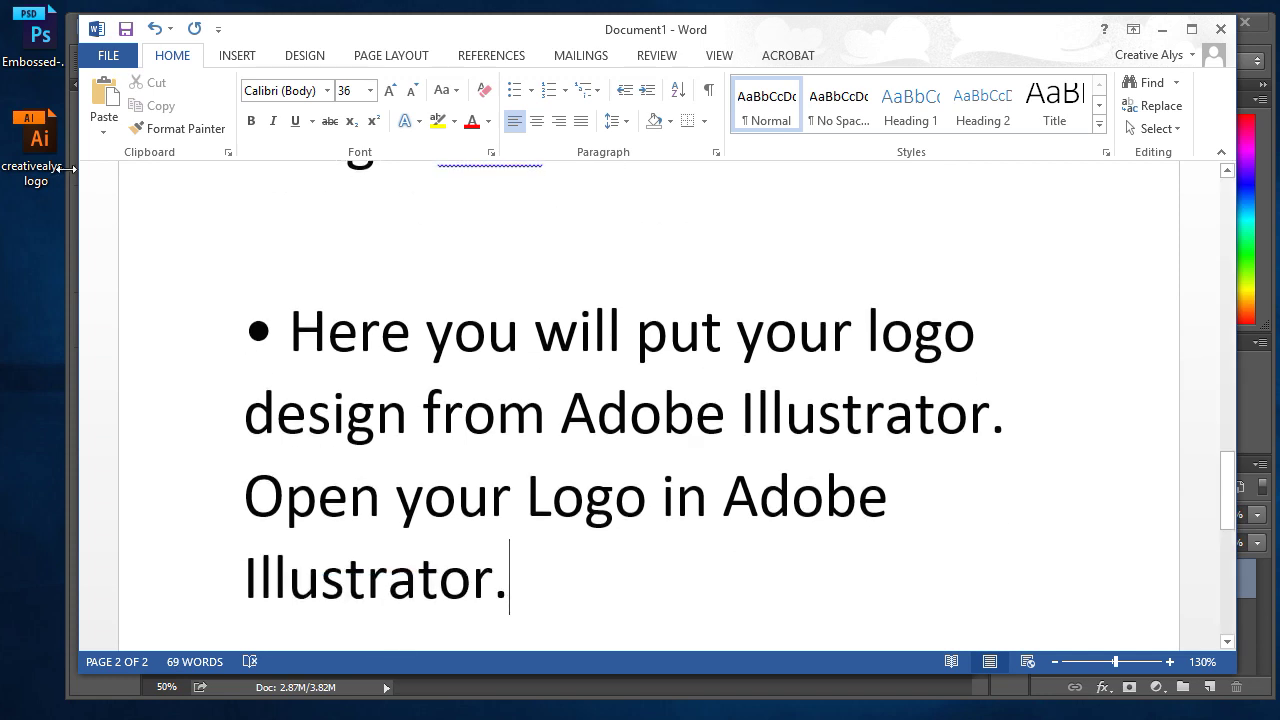
{"action": "left_click", "coordinate": [38, 142]}
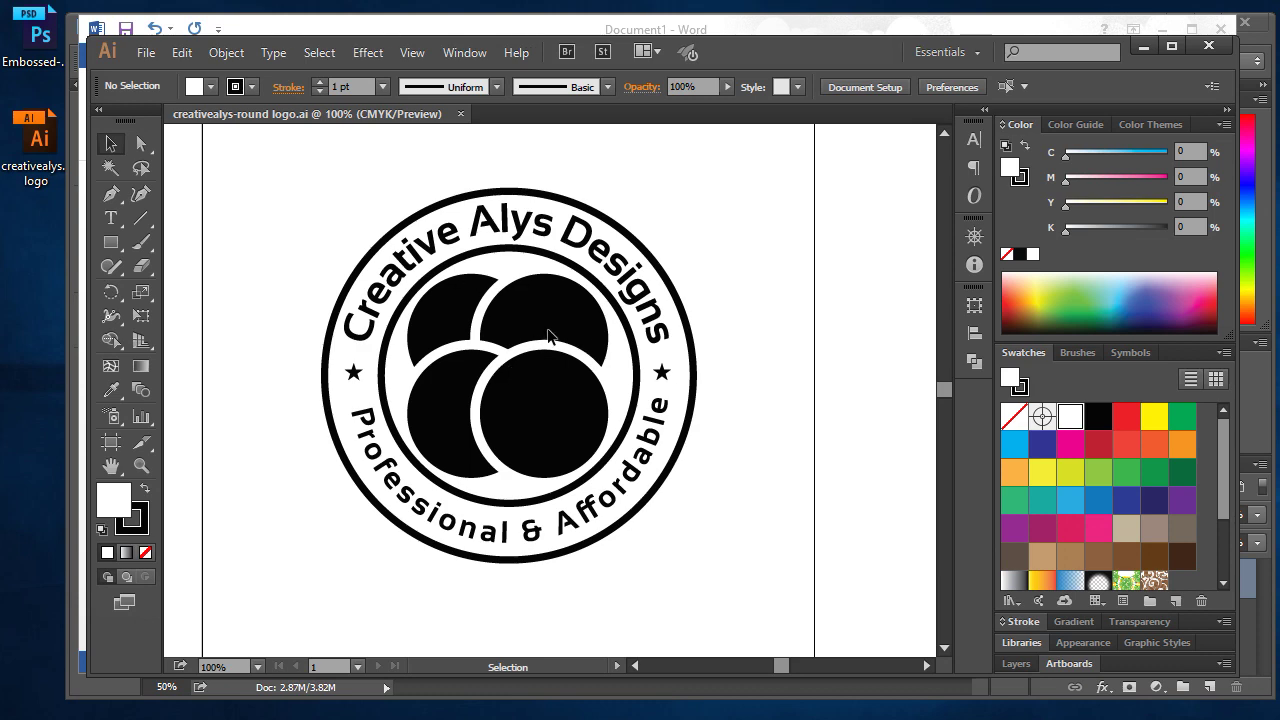
Select all of the Creative Alys Designs round logo and copy it with Edit > Copy.
{"action": "left_click", "coordinate": [600, 355]}
{"action": "left_click", "coordinate": [687, 491]}
{"action": "left_click", "coordinate": [697, 432]}
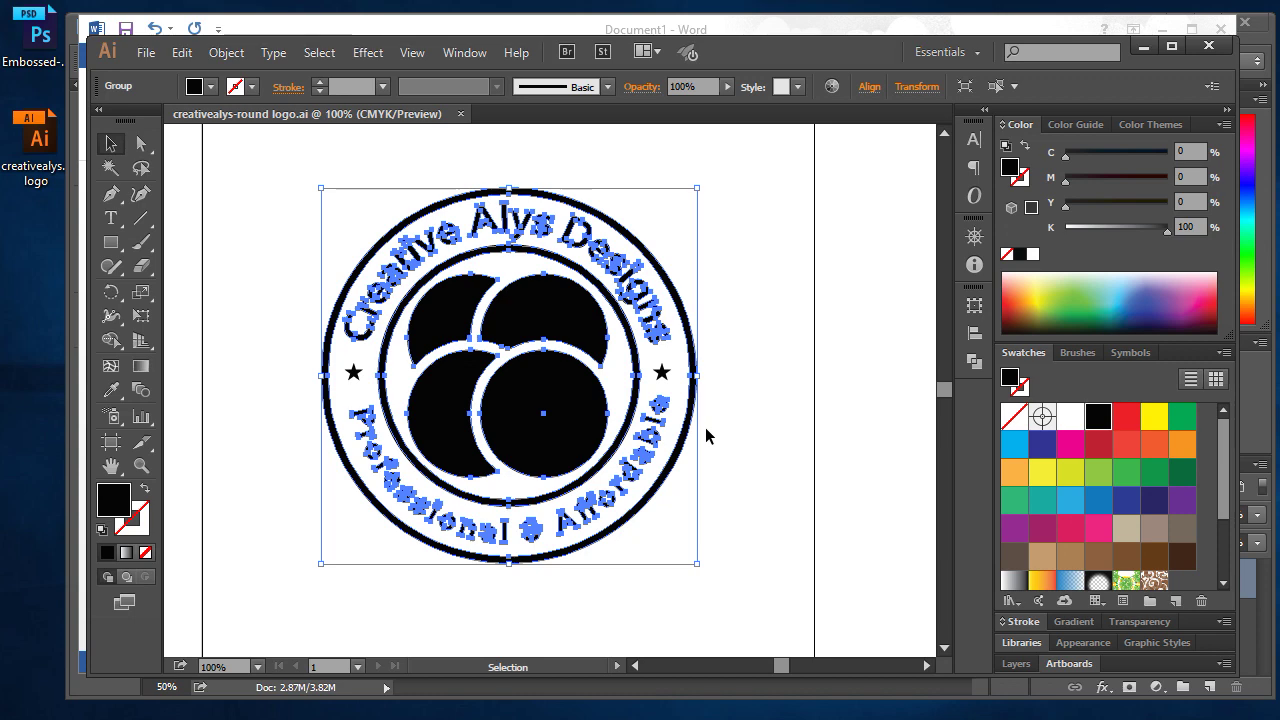
{"action": "left_click", "coordinate": [700, 460]}
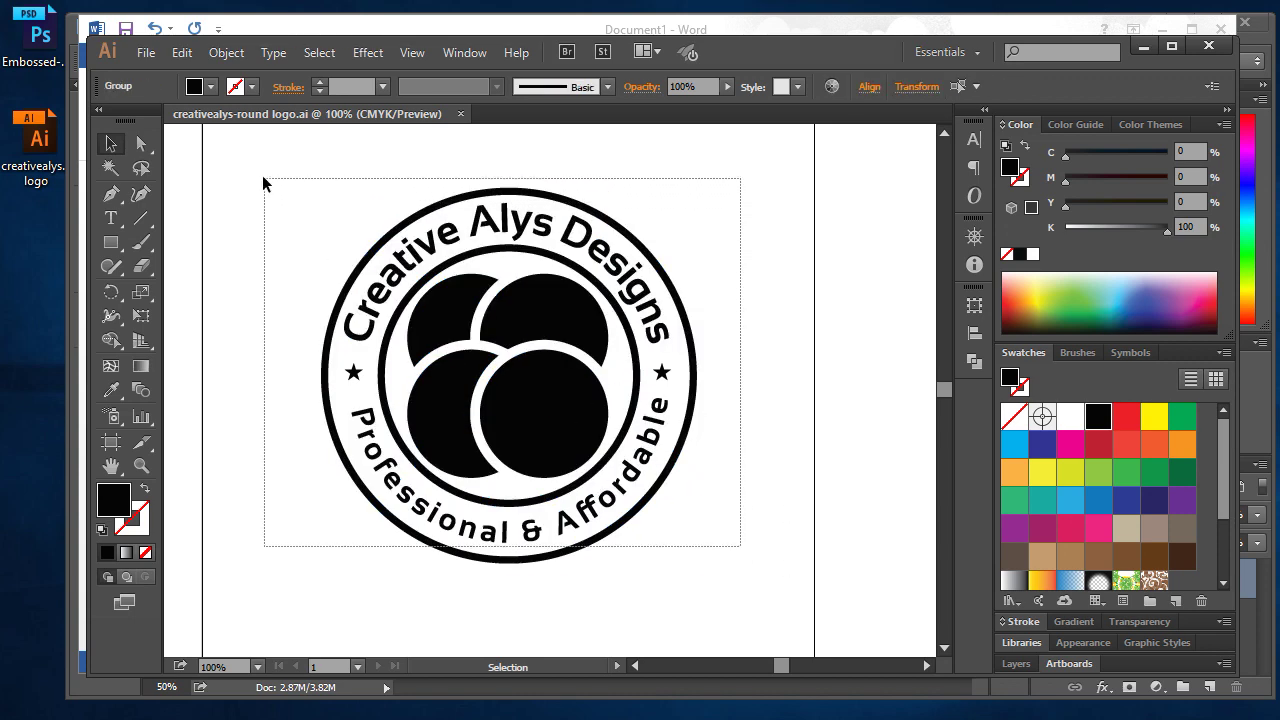
{"action": "key", "text": "ctrl+a"}
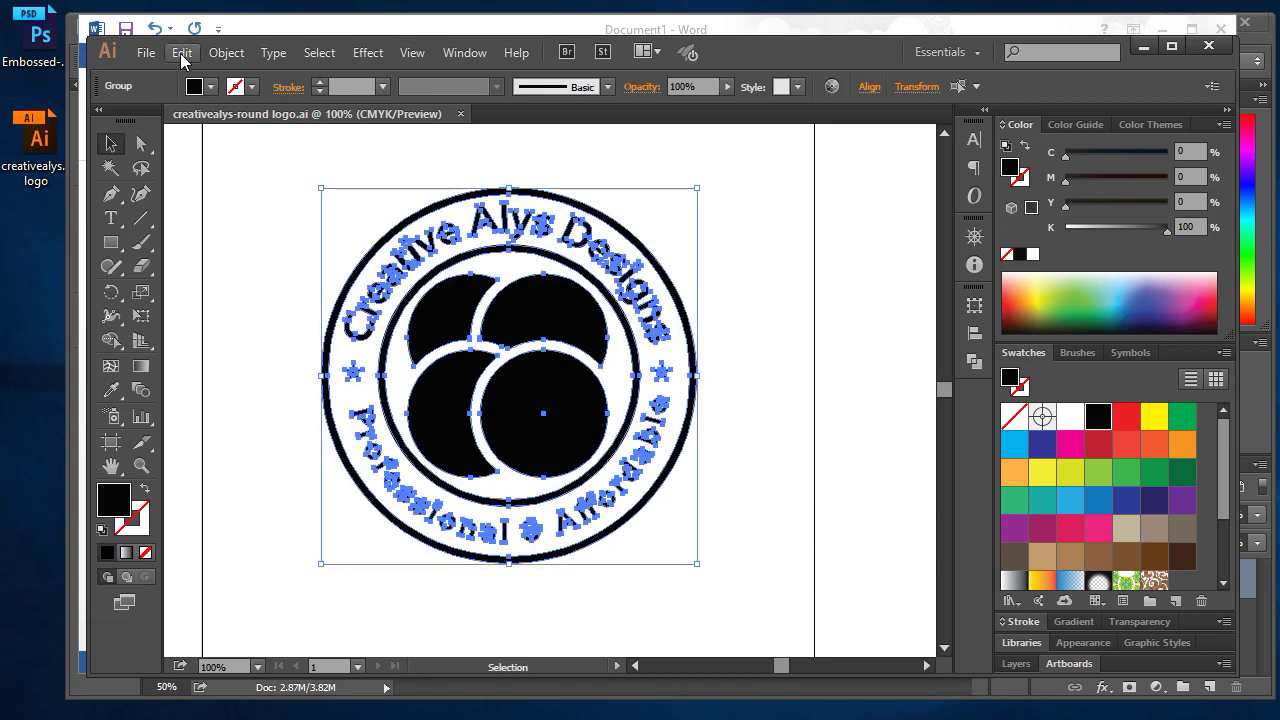
{"action": "left_click", "coordinate": [181, 53]}
{"action": "left_click", "coordinate": [222, 152]}
{"action": "key", "text": "alt+Tab"}
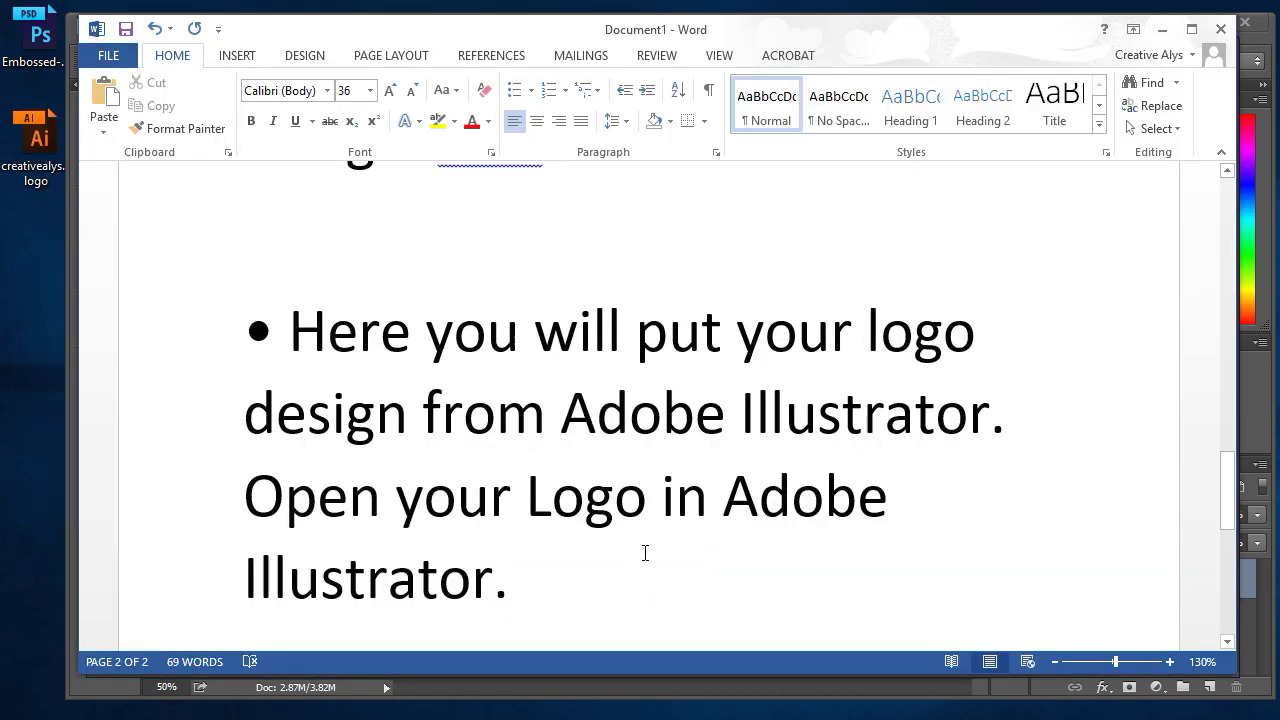
Add the bullet 'Copy the logo and paste it in Adobe Photoshop...' to the Word note.
{"action": "key", "text": "Return"}
{"action": "key", "text": "Return"}
{"action": "type", "text": "* Copy the logo and paste in"}
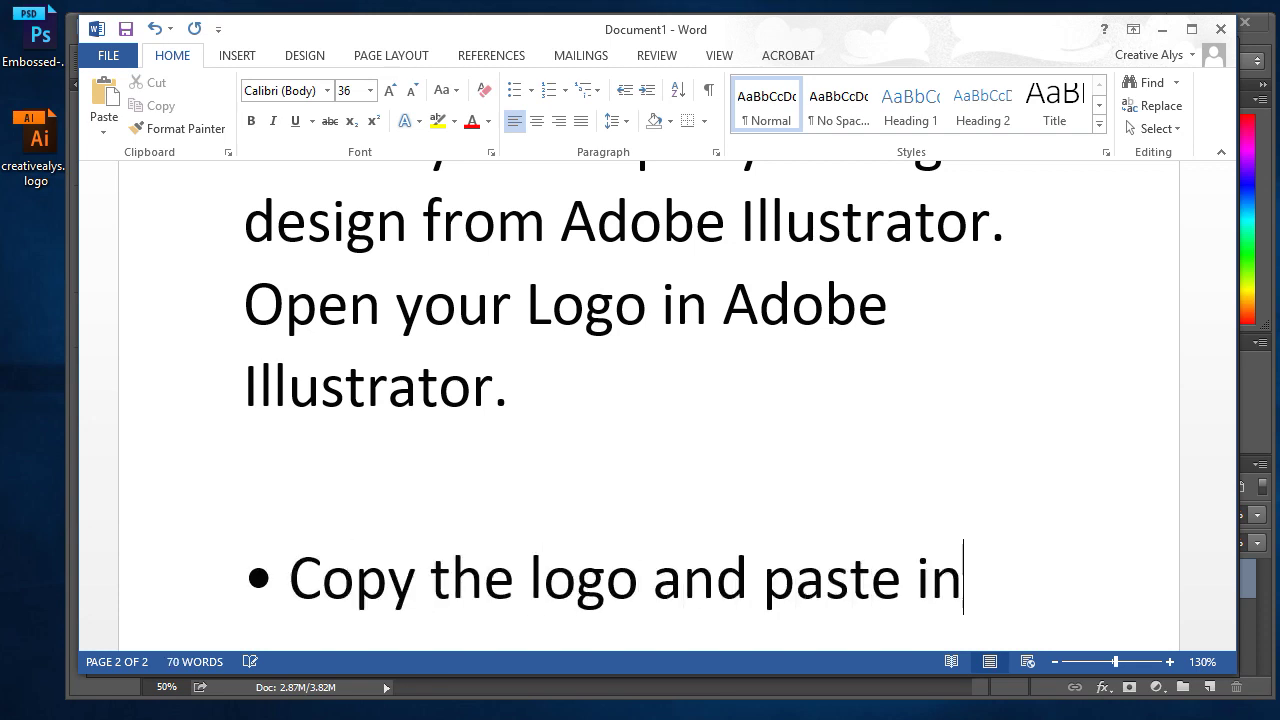
{"action": "key", "text": "BackSpace"}
{"action": "type", "text": "t in Adobe Photoshop"}
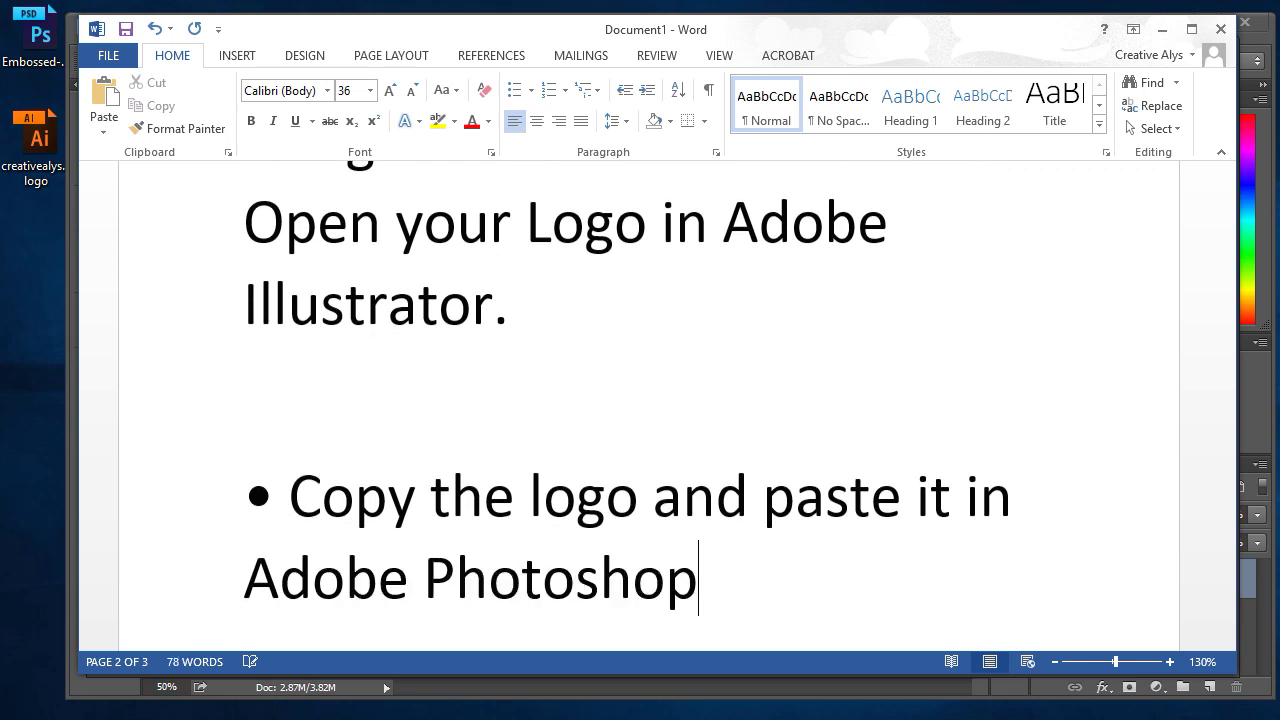
{"action": "type", "text": "..."}
{"action": "key", "text": "Return"}
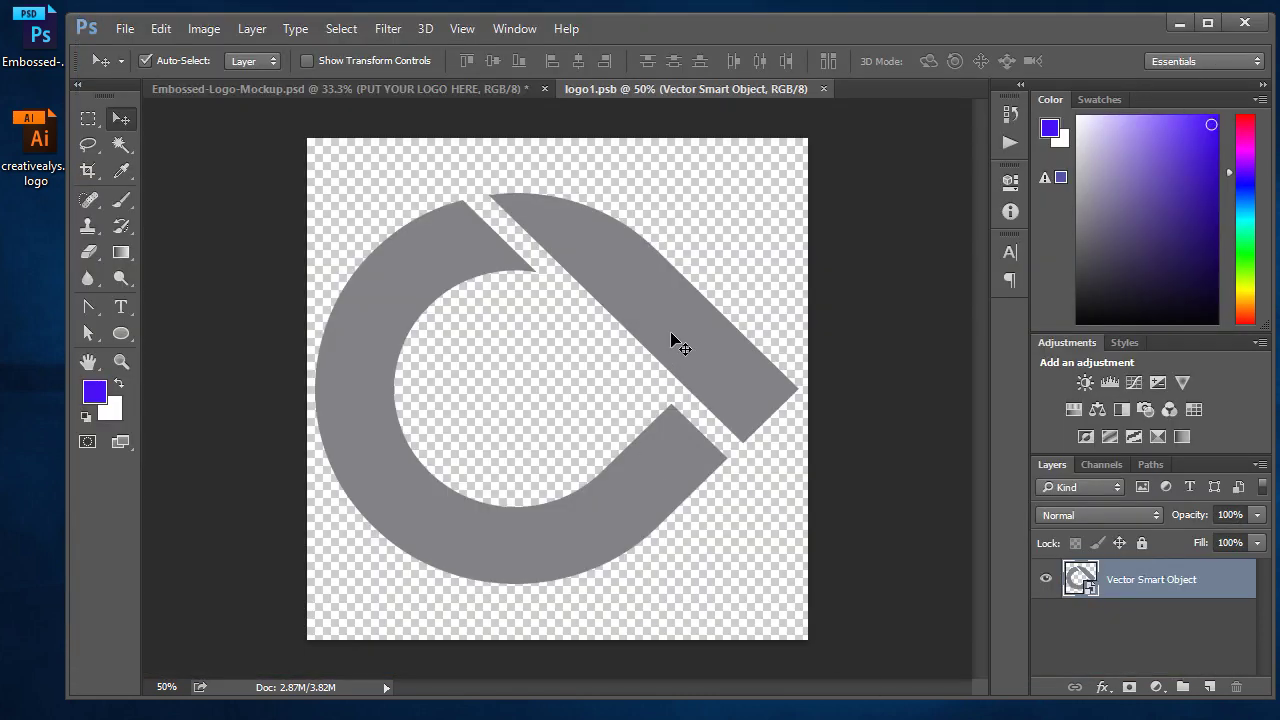
Hide the placeholder logo, paste the Creative Alys logo as a Smart Object, and scale it to about 227%.
{"action": "left_click", "coordinate": [1045, 580]}
{"action": "left_click", "coordinate": [160, 28]}
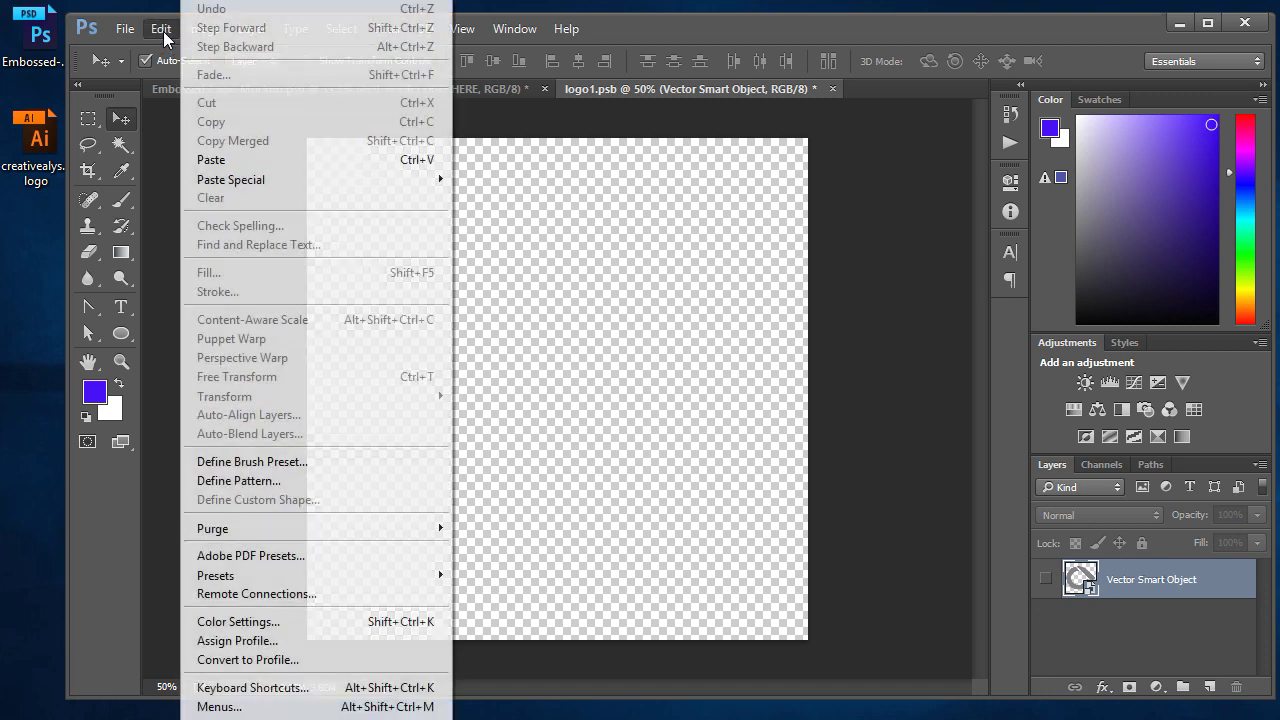
{"action": "left_click", "coordinate": [229, 160]}
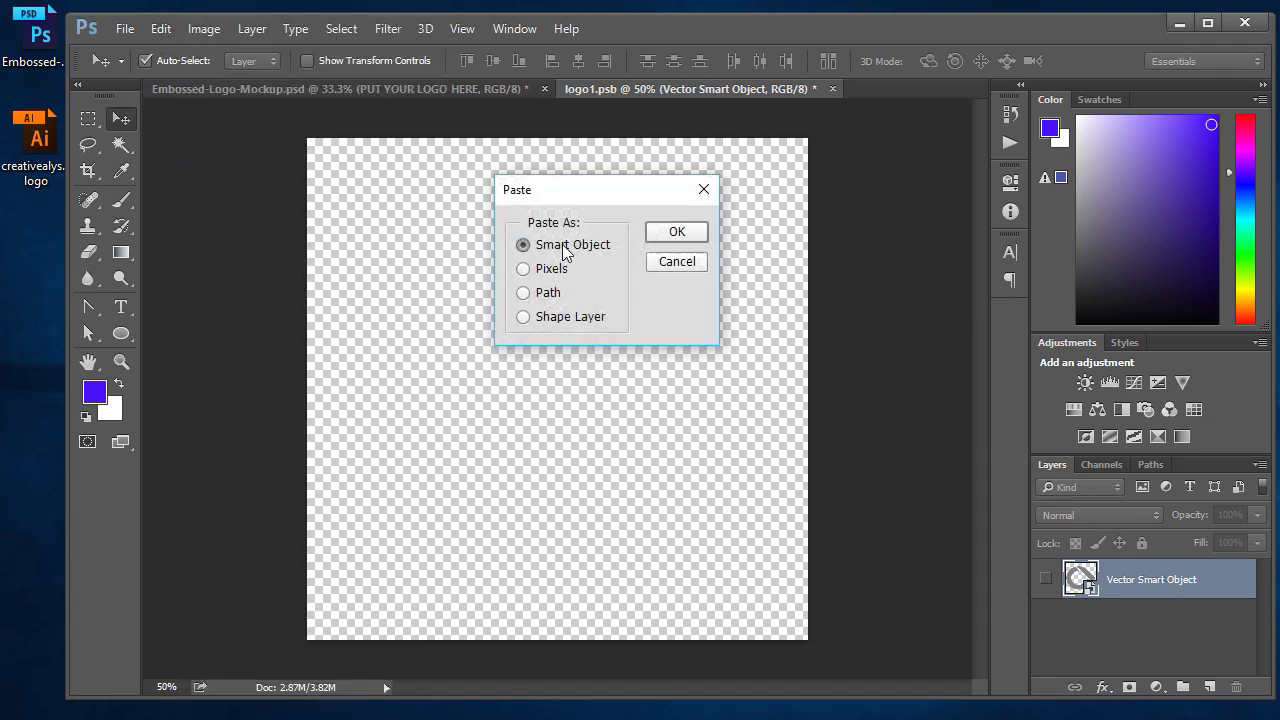
{"action": "left_click", "coordinate": [677, 234]}
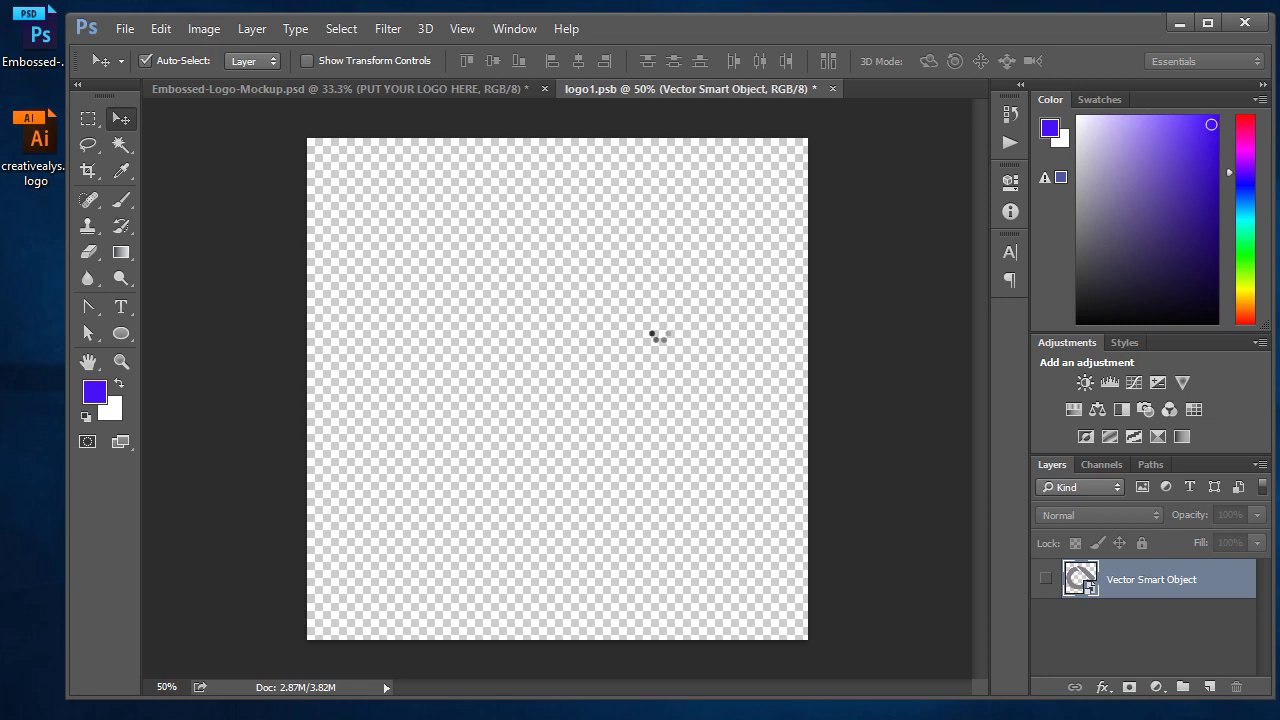
{"action": "left_click_drag", "start_coordinate": [651, 482], "coordinate": [766, 607]}
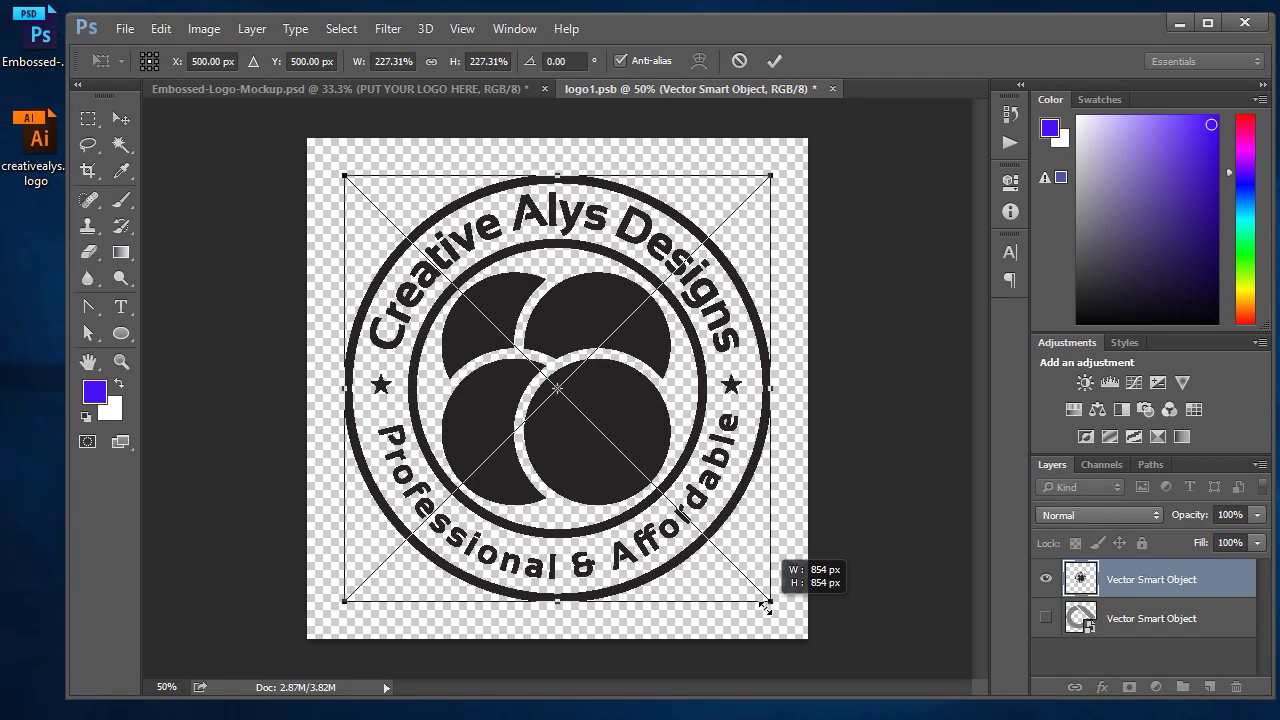
{"action": "key", "text": "Return"}
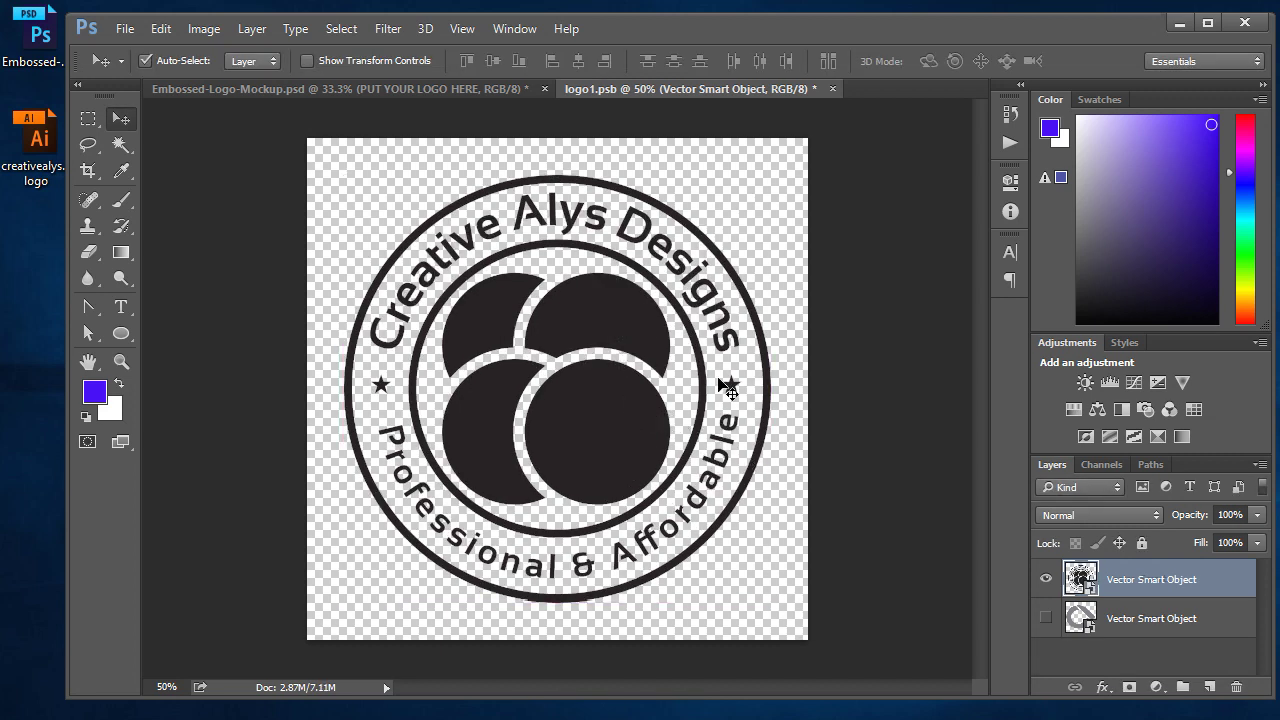
{"action": "left_click", "coordinate": [125, 28]}
Save and close logo1.psb, then reopen the logo smart object.
{"action": "left_click", "coordinate": [158, 229]}
{"action": "left_click", "coordinate": [824, 89]}
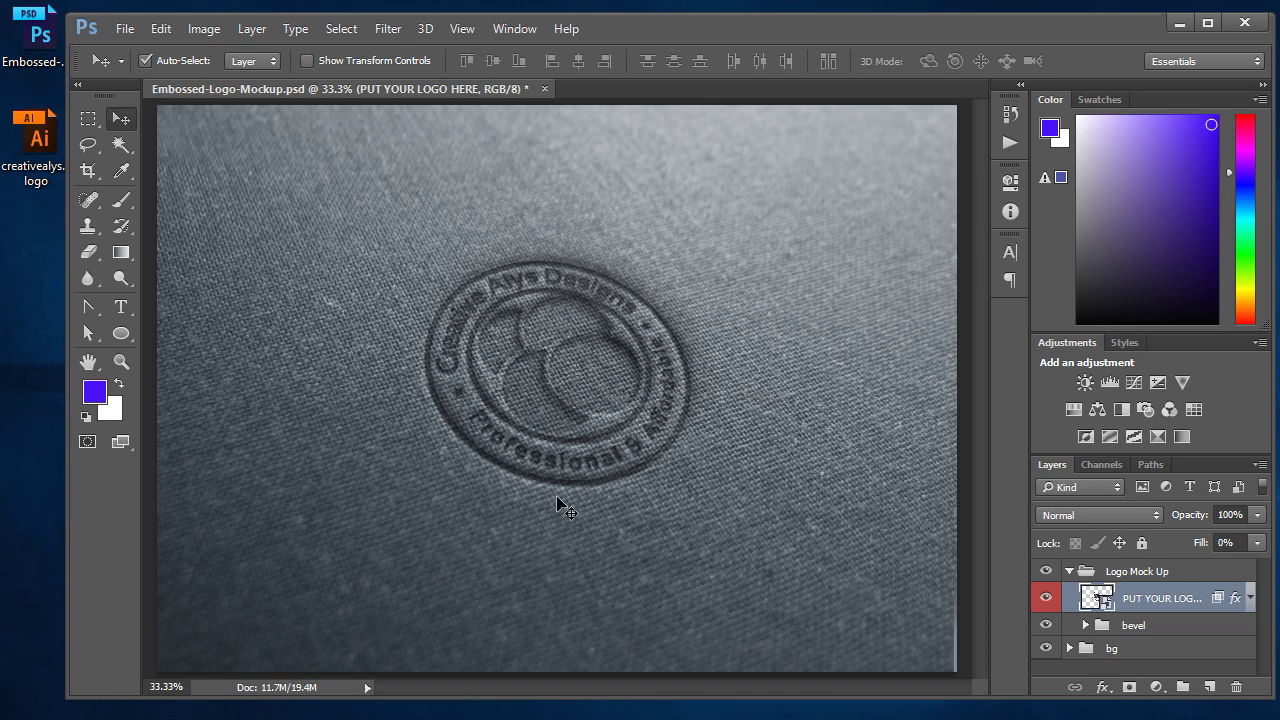
{"action": "double_click", "coordinate": [1100, 598]}
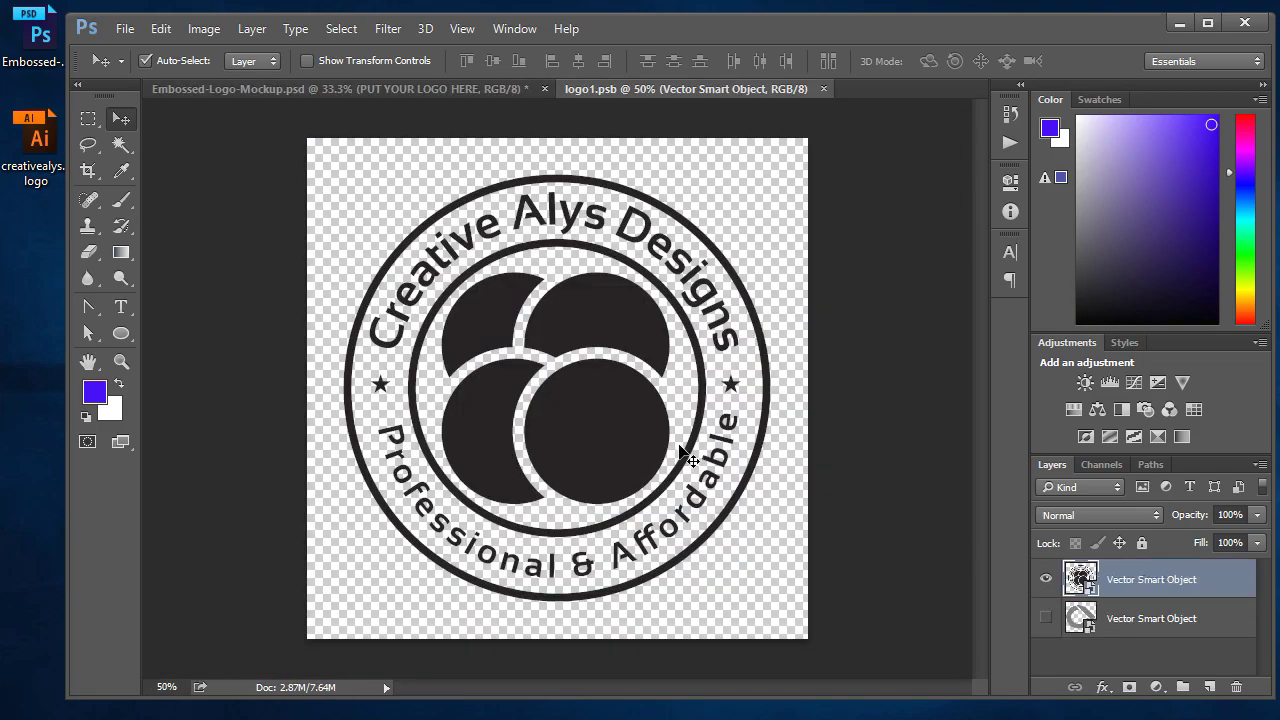
Enlarge the logo to about 260%, then save and close logo1.psb.
{"action": "key", "text": "ctrl+t"}
{"action": "left_click_drag", "start_coordinate": [770, 600], "coordinate": [797, 630]}
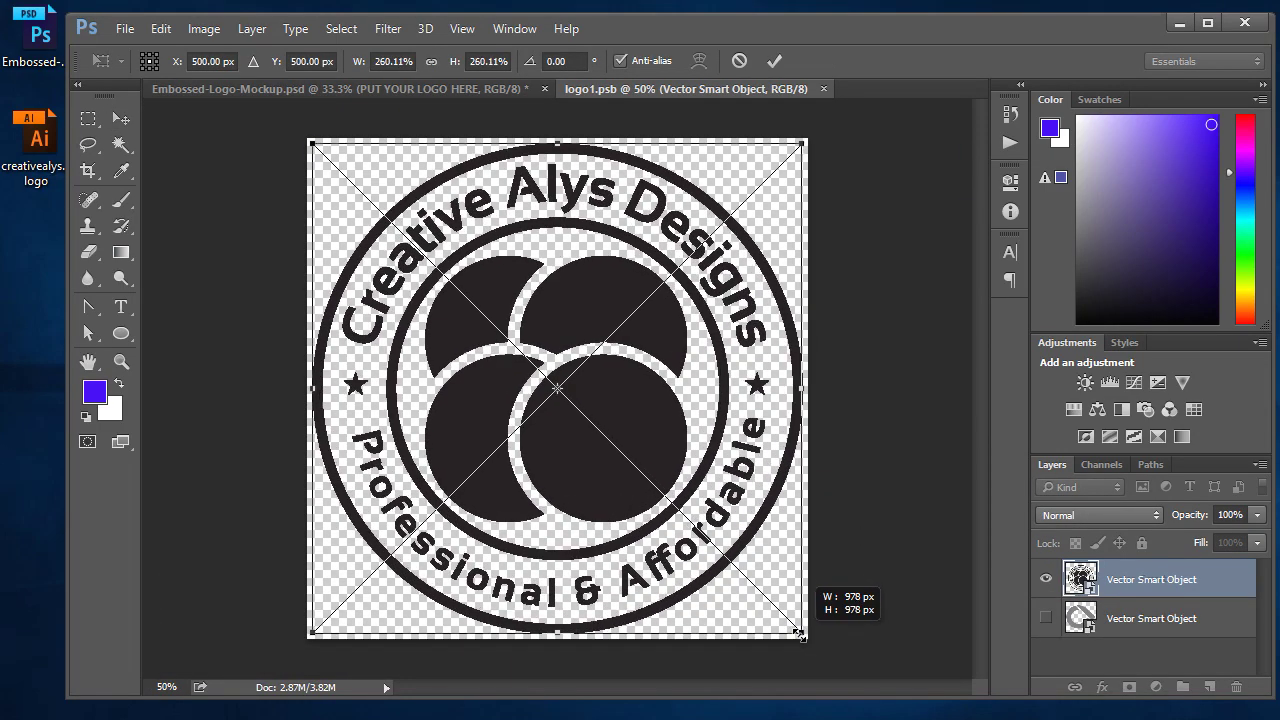
{"action": "key", "text": "Return"}
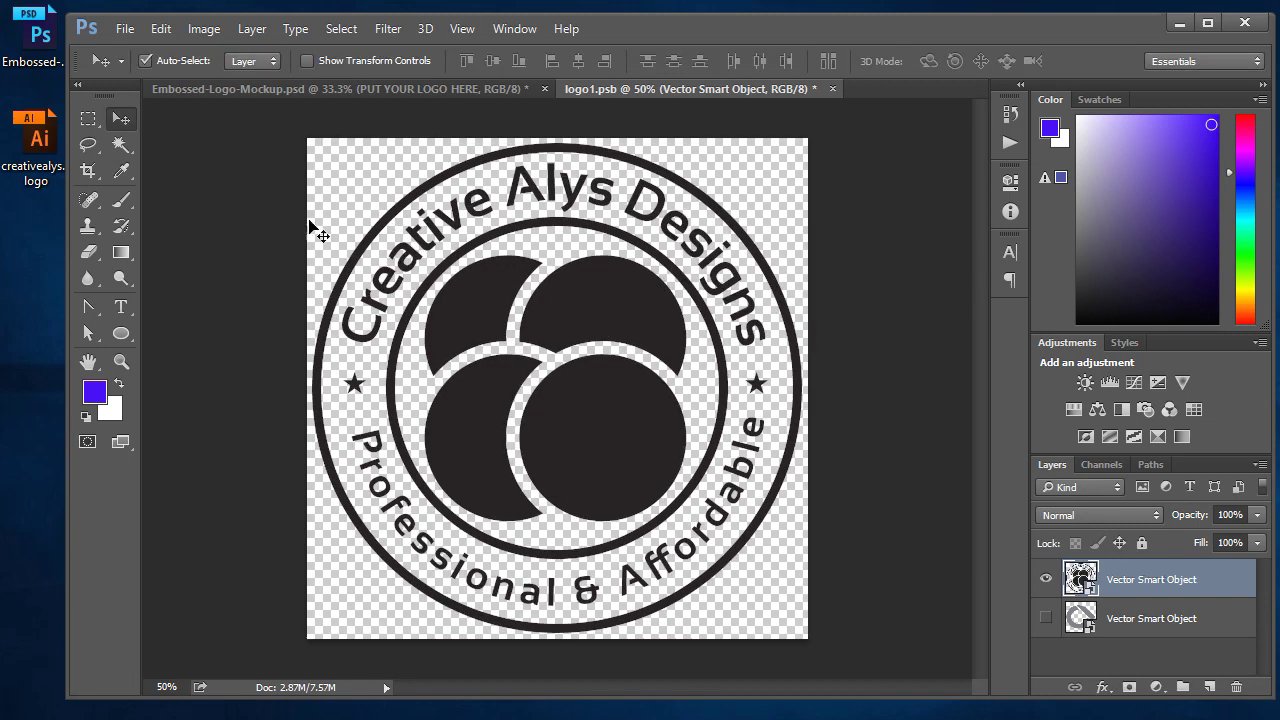
{"action": "left_click", "coordinate": [125, 28]}
{"action": "left_click", "coordinate": [160, 229]}
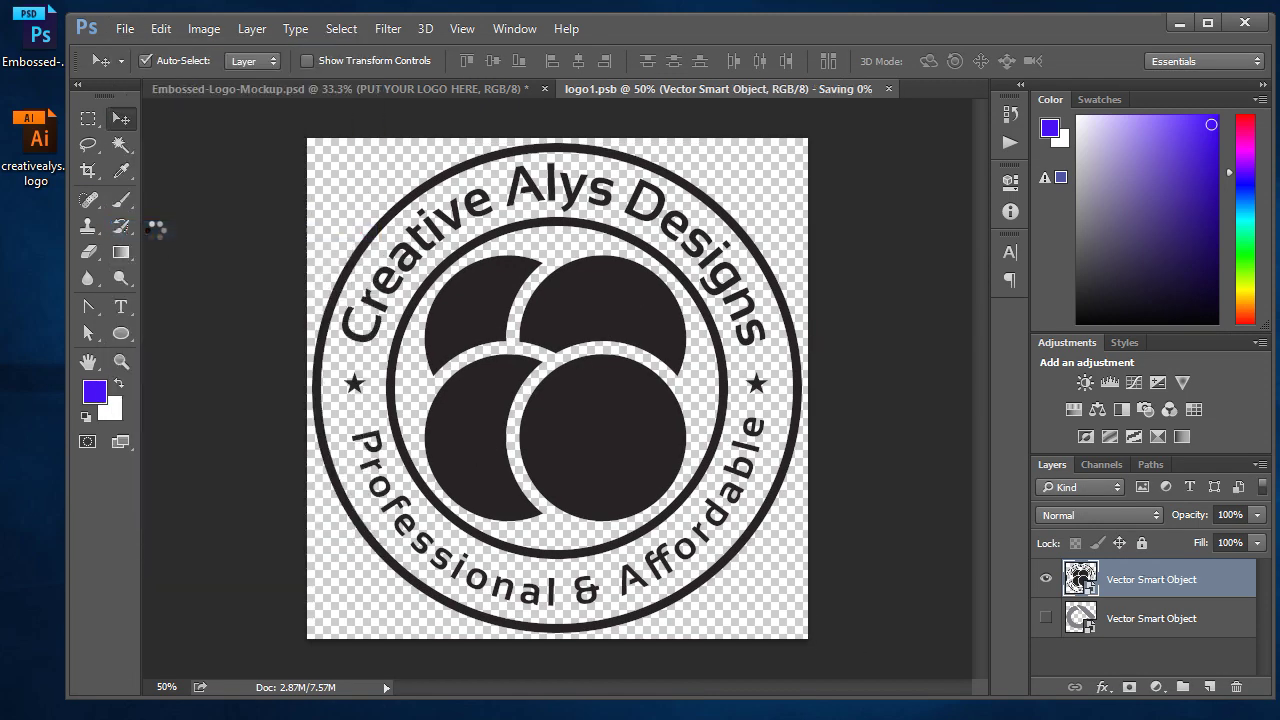
{"action": "left_click", "coordinate": [824, 89]}
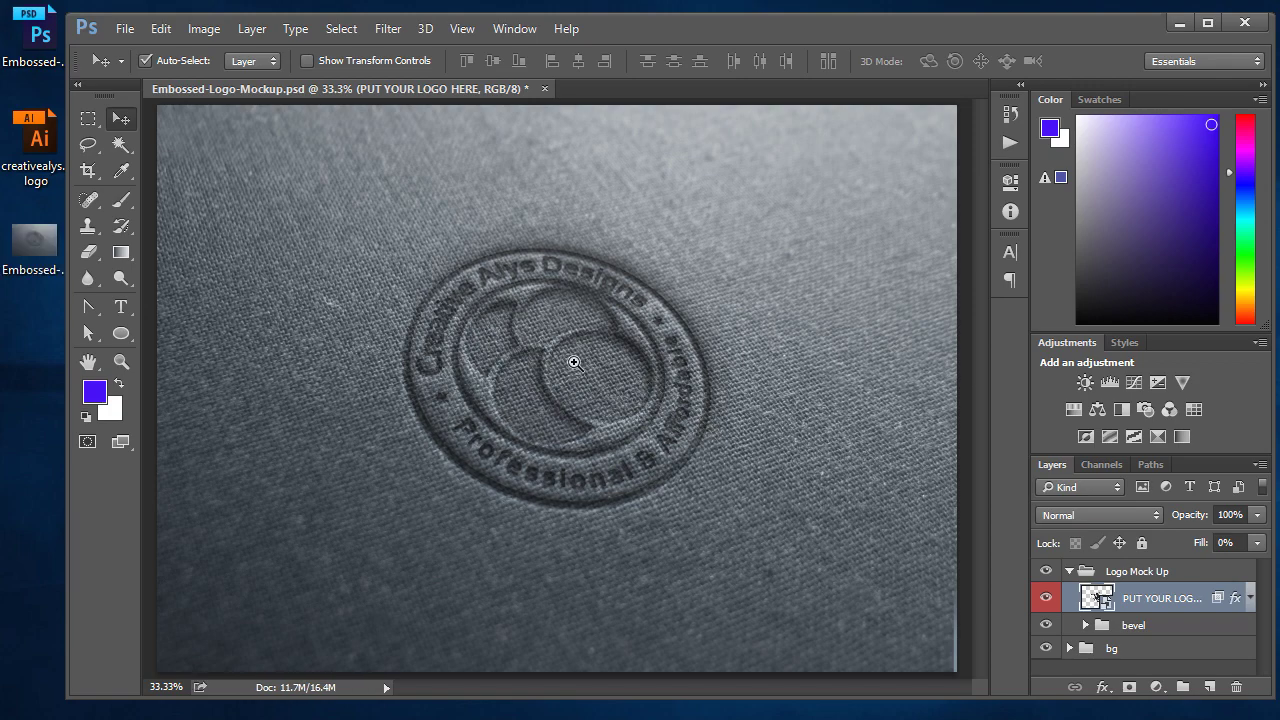
Zoom in and out to inspect the embossed Creative Alys Designs logo, check its layer position, then switch to Word.
{"action": "key", "text": "ctrl+plus"}
{"action": "key", "text": "ctrl+plus"}
{"action": "key", "text": "ctrl+minus"}
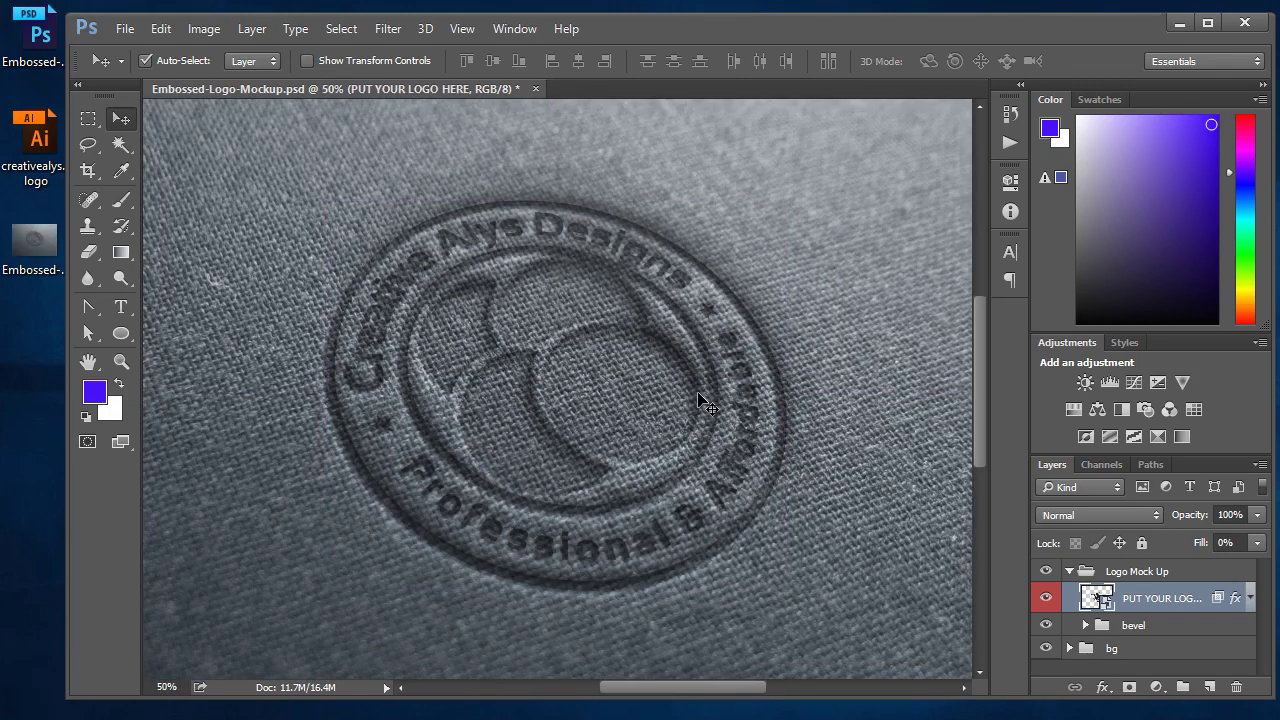
{"action": "left_click_drag", "start_coordinate": [705, 405], "coordinate": [725, 540]}
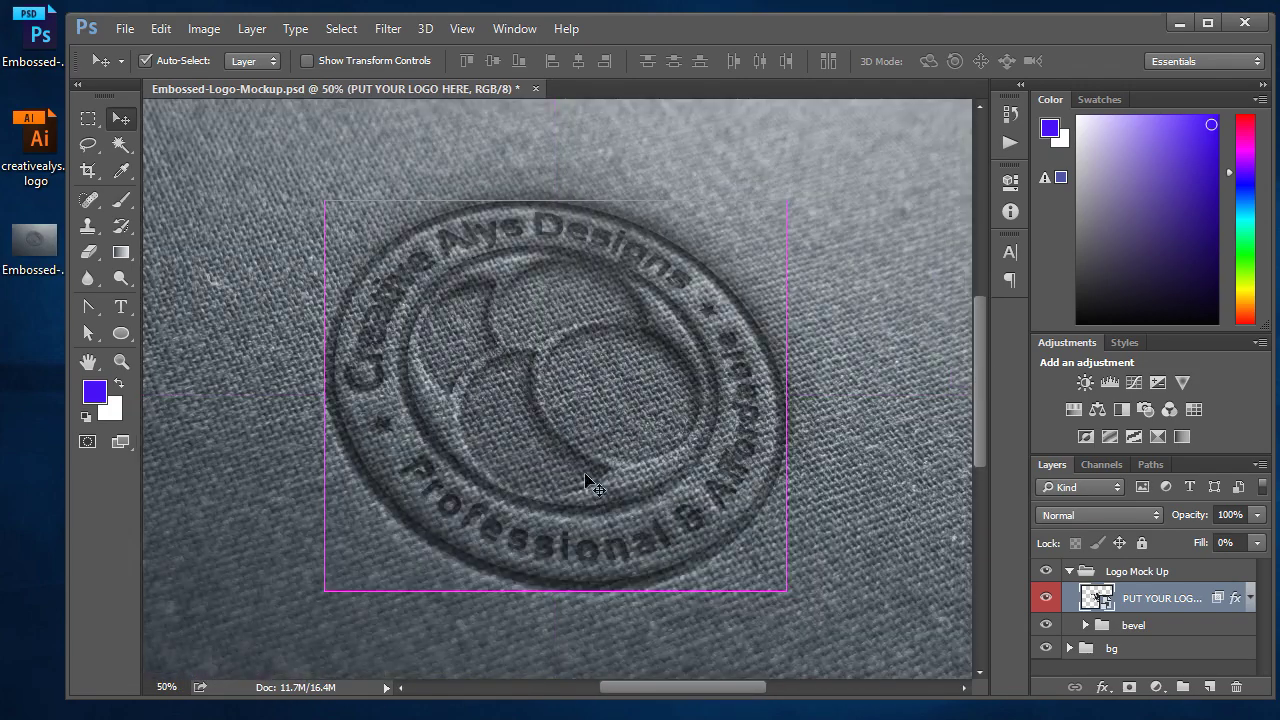
{"action": "left_click_drag", "start_coordinate": [725, 540], "coordinate": [725, 540]}
{"action": "left_click_drag", "start_coordinate": [820, 530], "coordinate": [830, 545]}
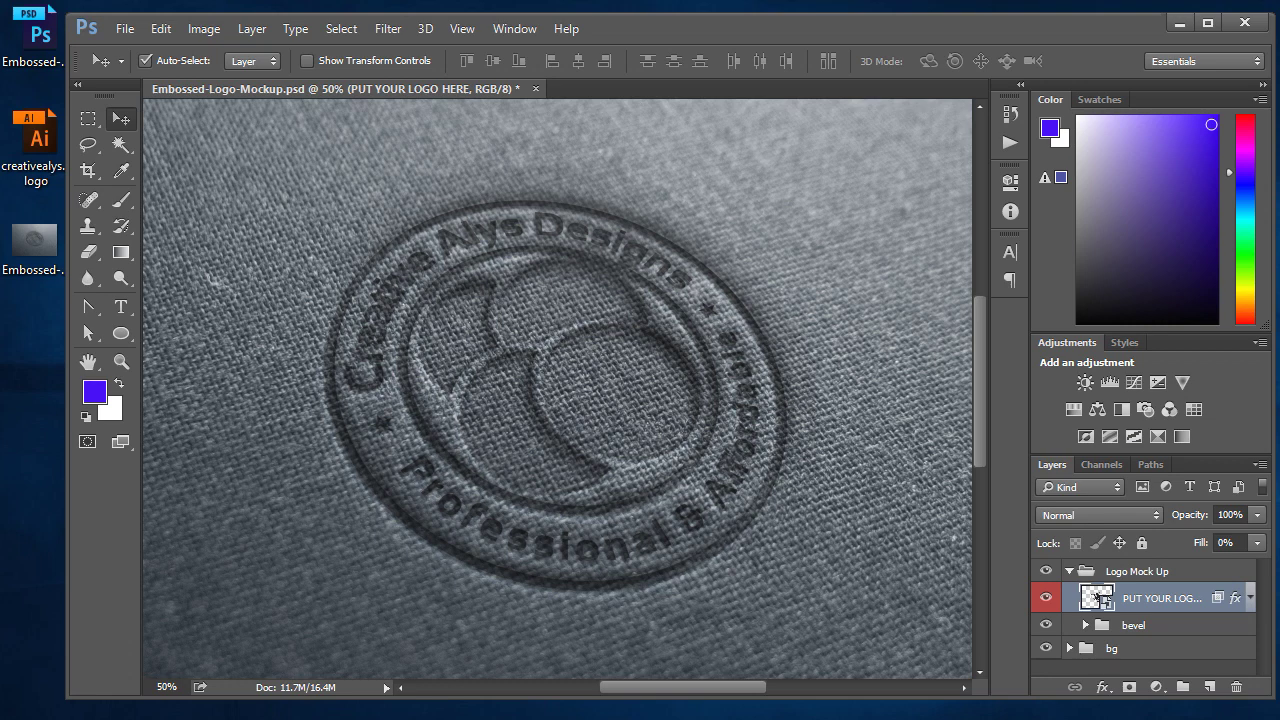
{"action": "key", "text": "alt+Tab"}
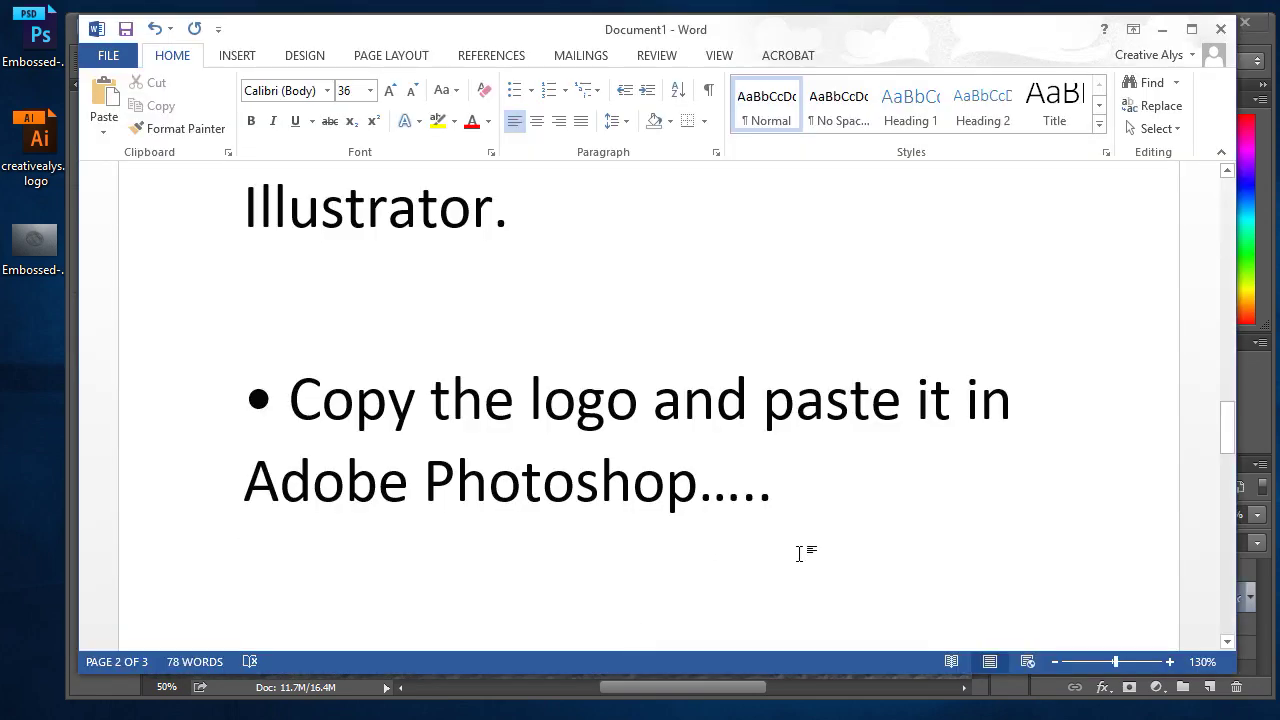
Add the bullet 'Here it is for you. Your logo in beautiful embossed style look :)'.
{"action": "key", "text": "Return"}
{"action": "type", "text": "Here you"}
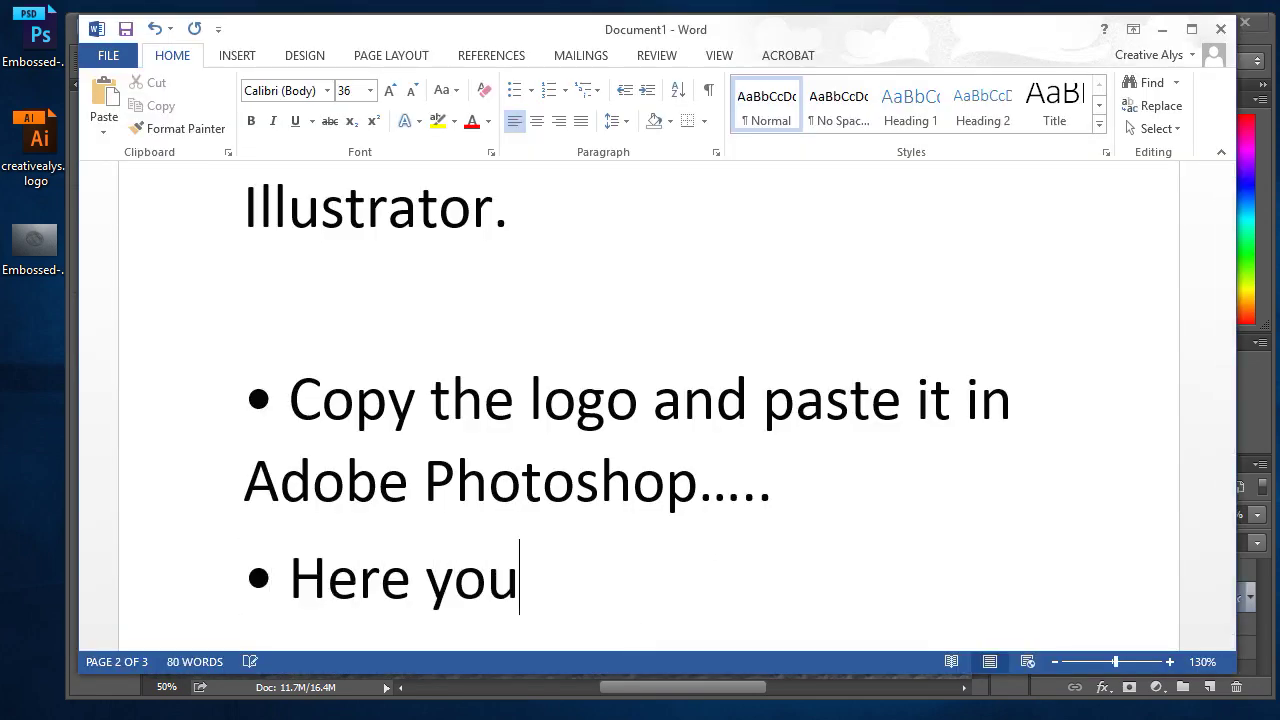
{"action": "key", "text": "BackSpace"}
{"action": "key", "text": "BackSpace"}
{"action": "key", "text": "BackSpace"}
{"action": "key", "text": "BackSpace"}
{"action": "key", "text": "BackSpace"}
{"action": "key", "text": "BackSpace"}
{"action": "key", "text": "BackSpace"}
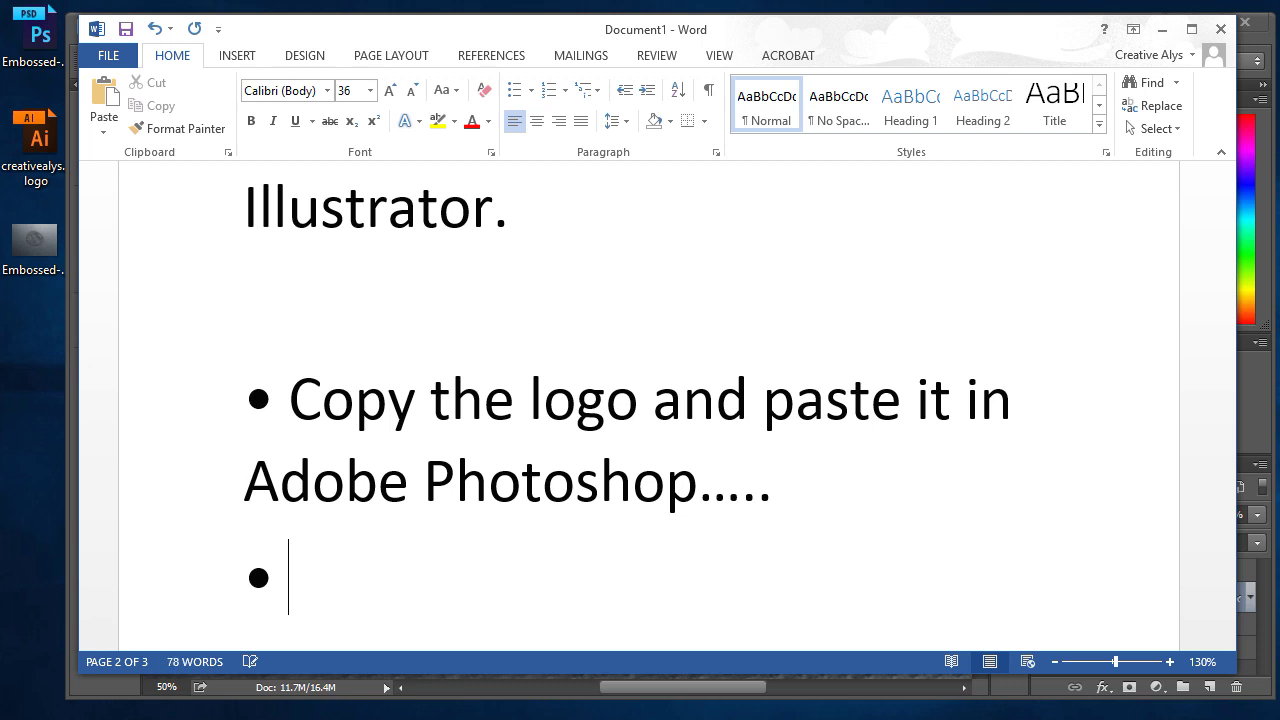
{"action": "type", "text": "H"}
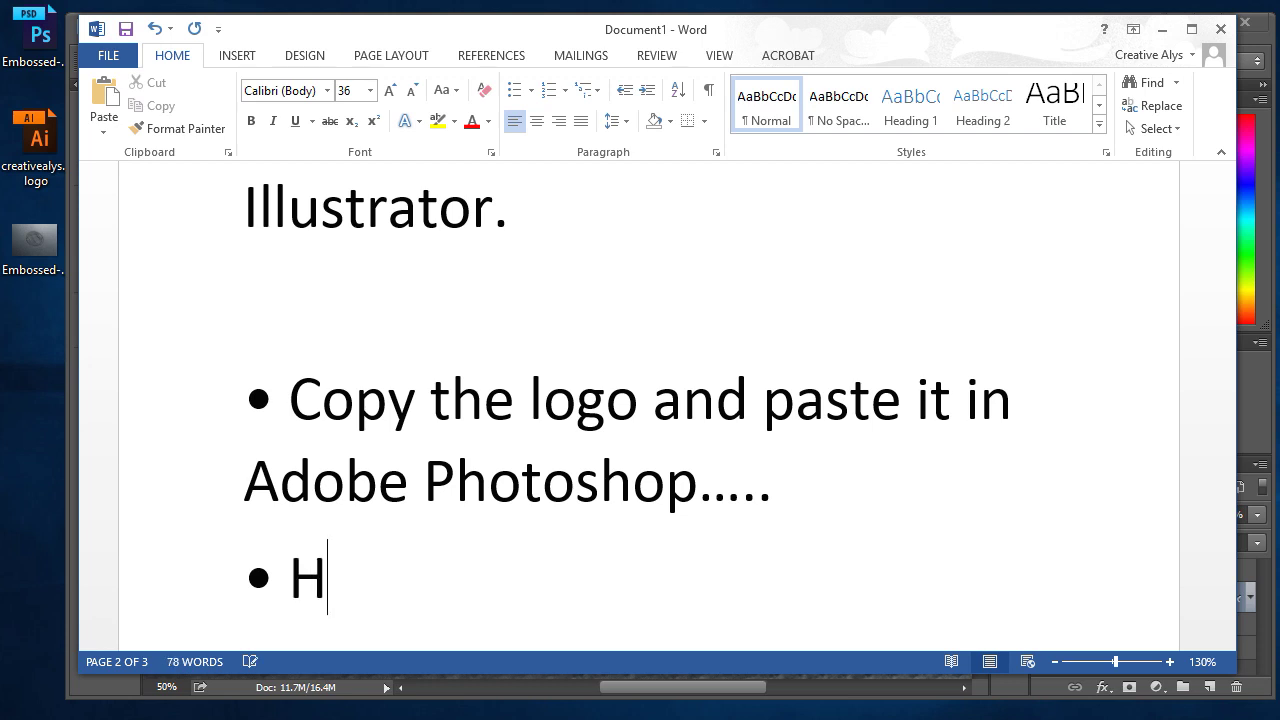
{"action": "type", "text": "ere it is fro"}
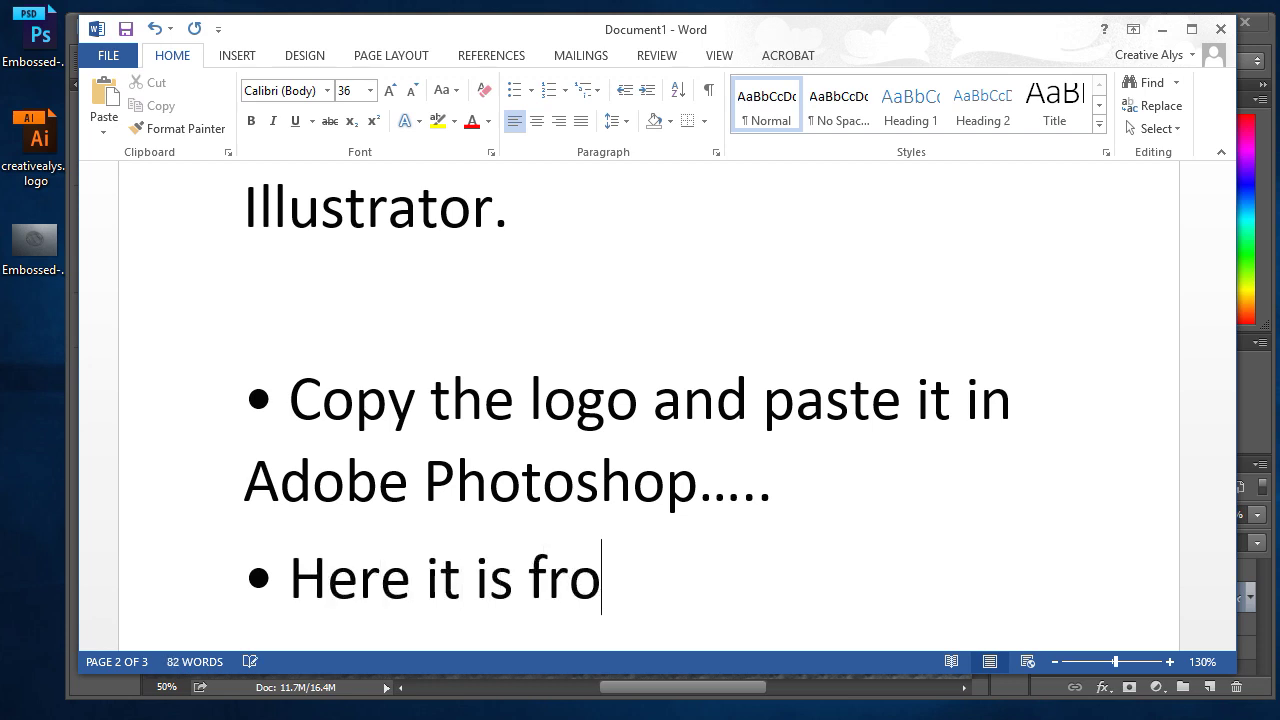
{"action": "key", "text": "BackSpace"}
{"action": "key", "text": "BackSpace"}
{"action": "type", "text": "or you. Your logo in"}
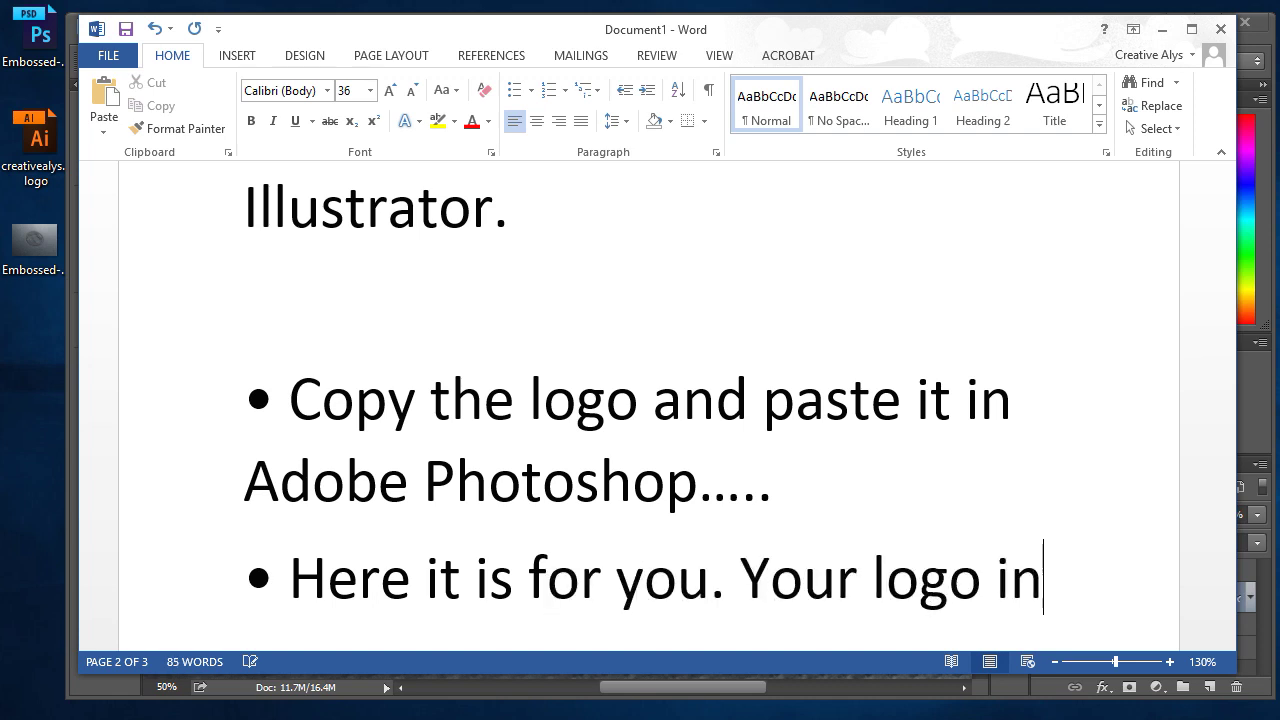
{"action": "type", "text": " beautiful em"}
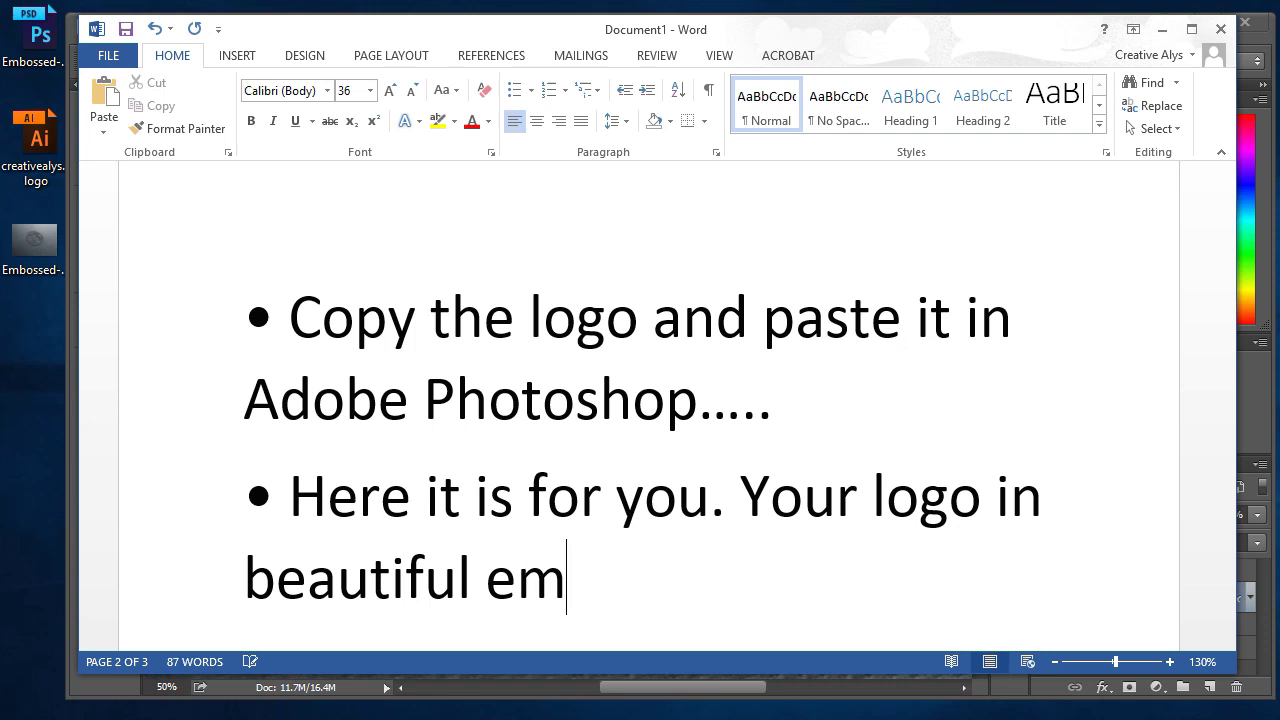
{"action": "type", "text": "box"}
{"action": "key", "text": "BackSpace"}
{"action": "type", "text": "ssed style"}
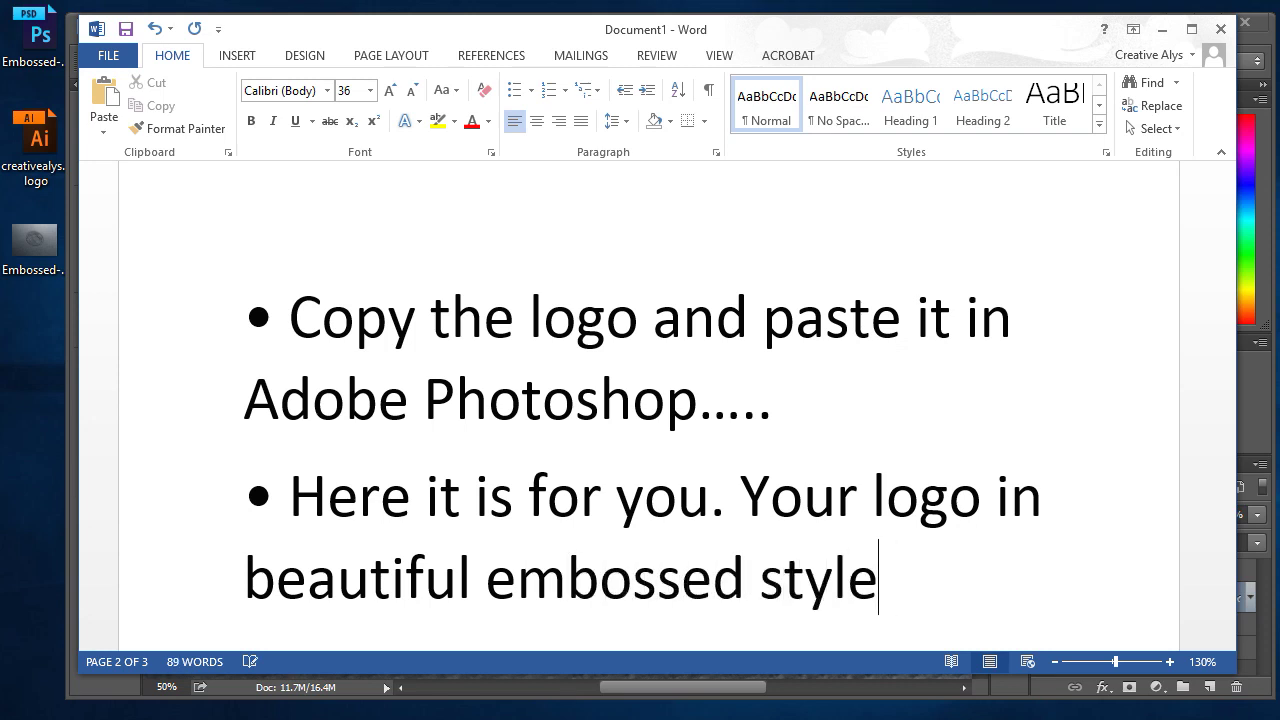
{"action": "type", "text": " lo"}
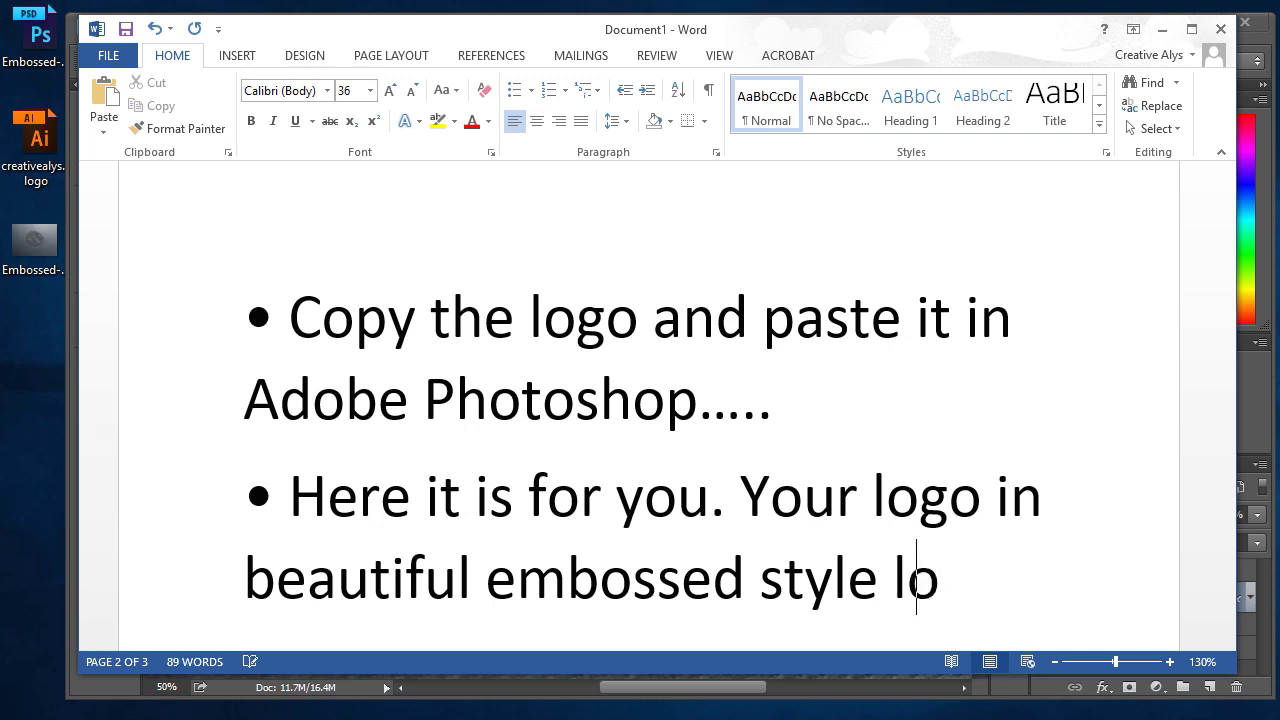
{"action": "type", "text": "ok."}
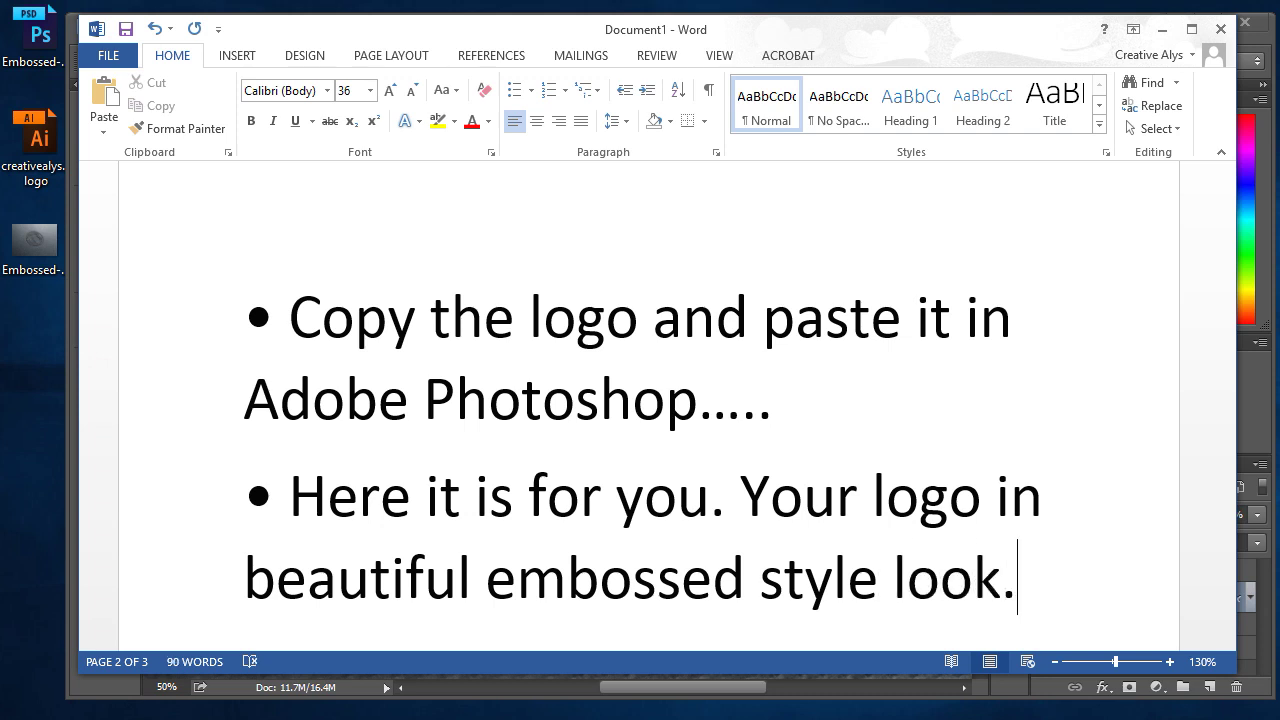
{"action": "type", "text": ":)"}
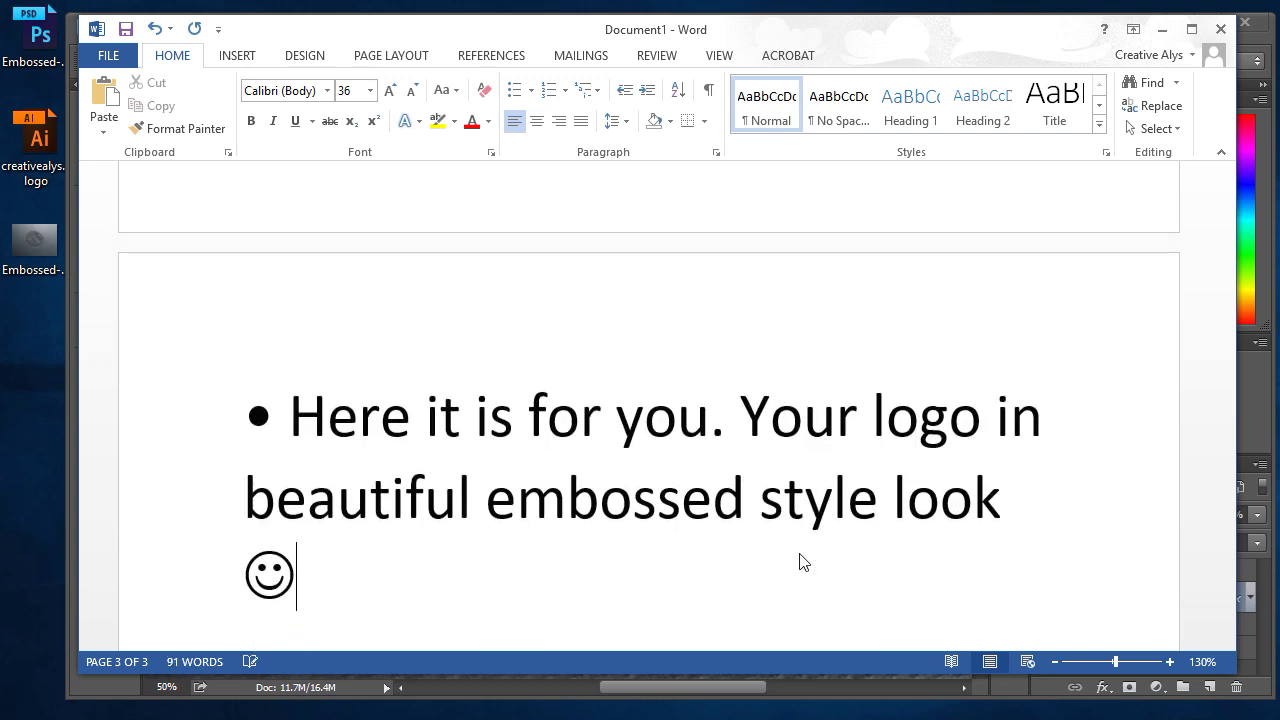
{"action": "key", "text": "Return"}
{"action": "key", "text": "Return"}
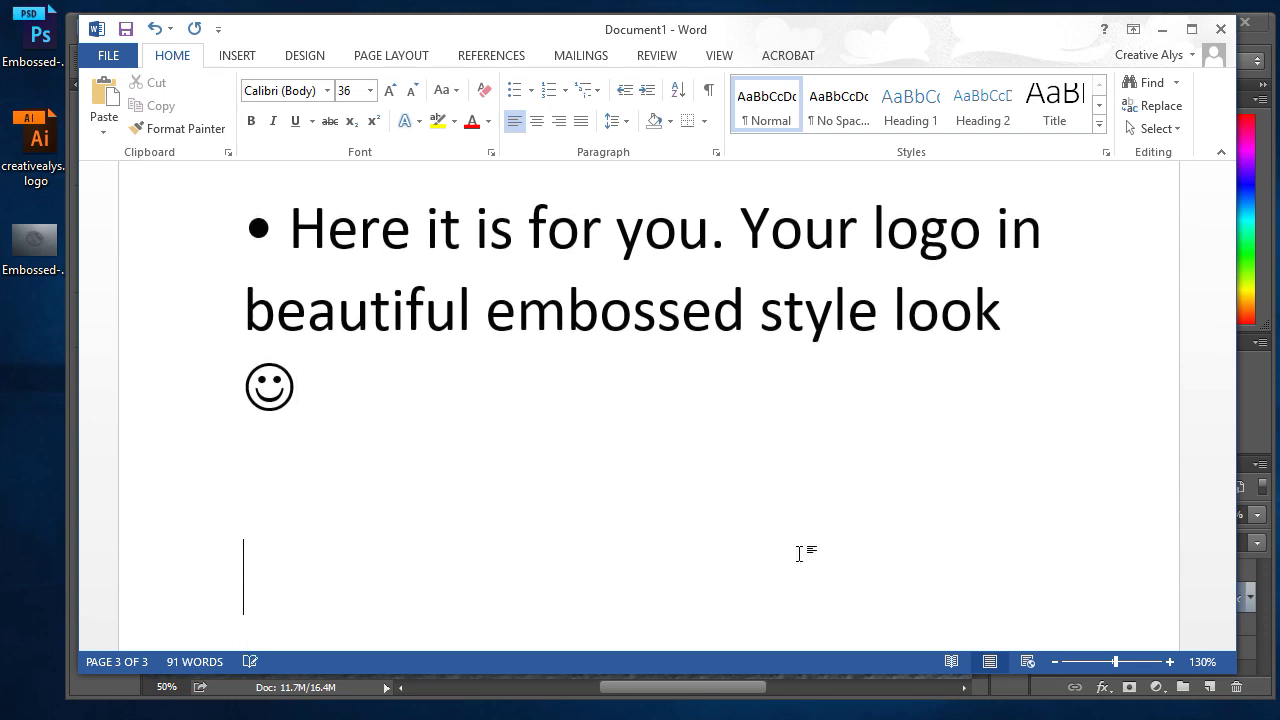
{"action": "type", "text": "* You can get "}
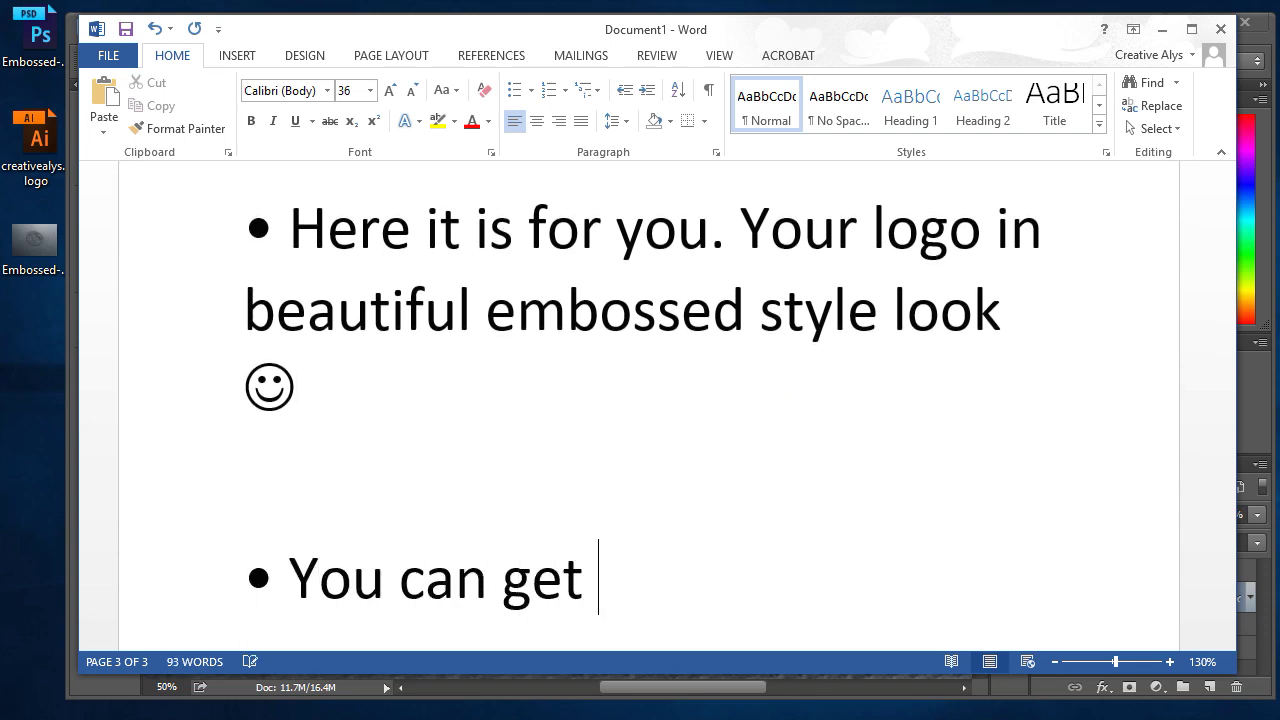
{"action": "type", "text": "more free resour"}
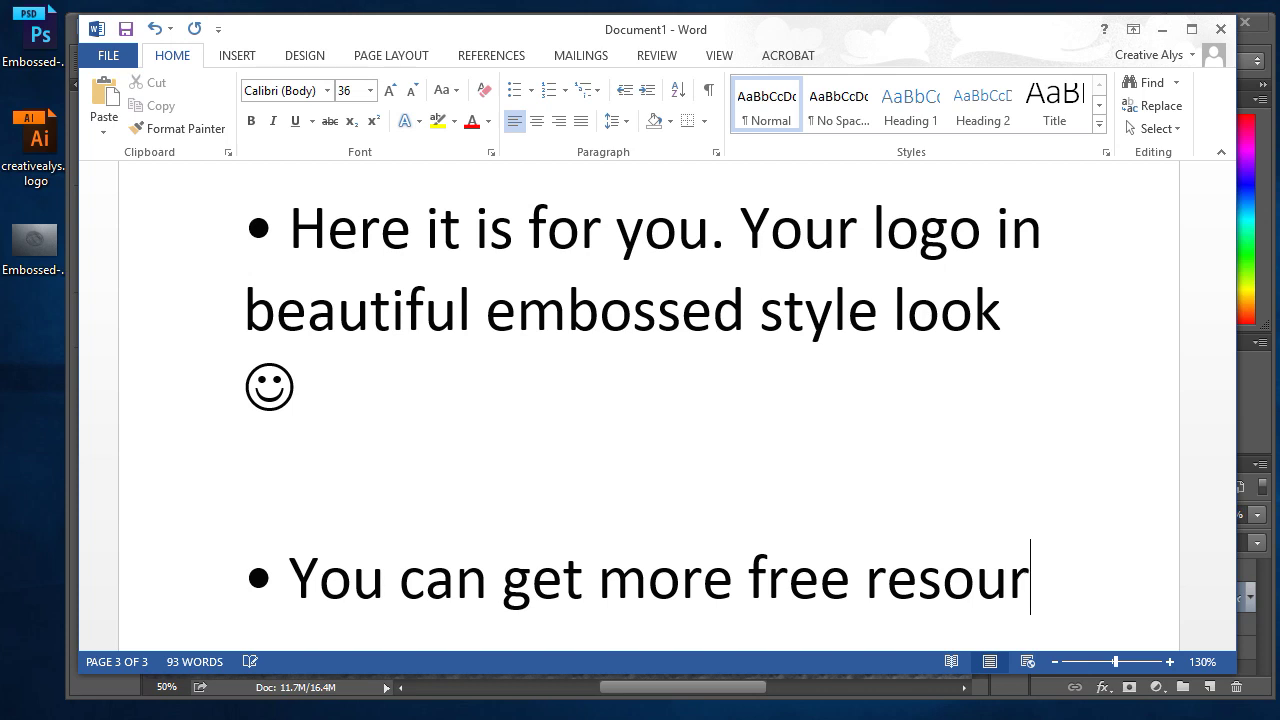
{"action": "type", "text": "cesin"}
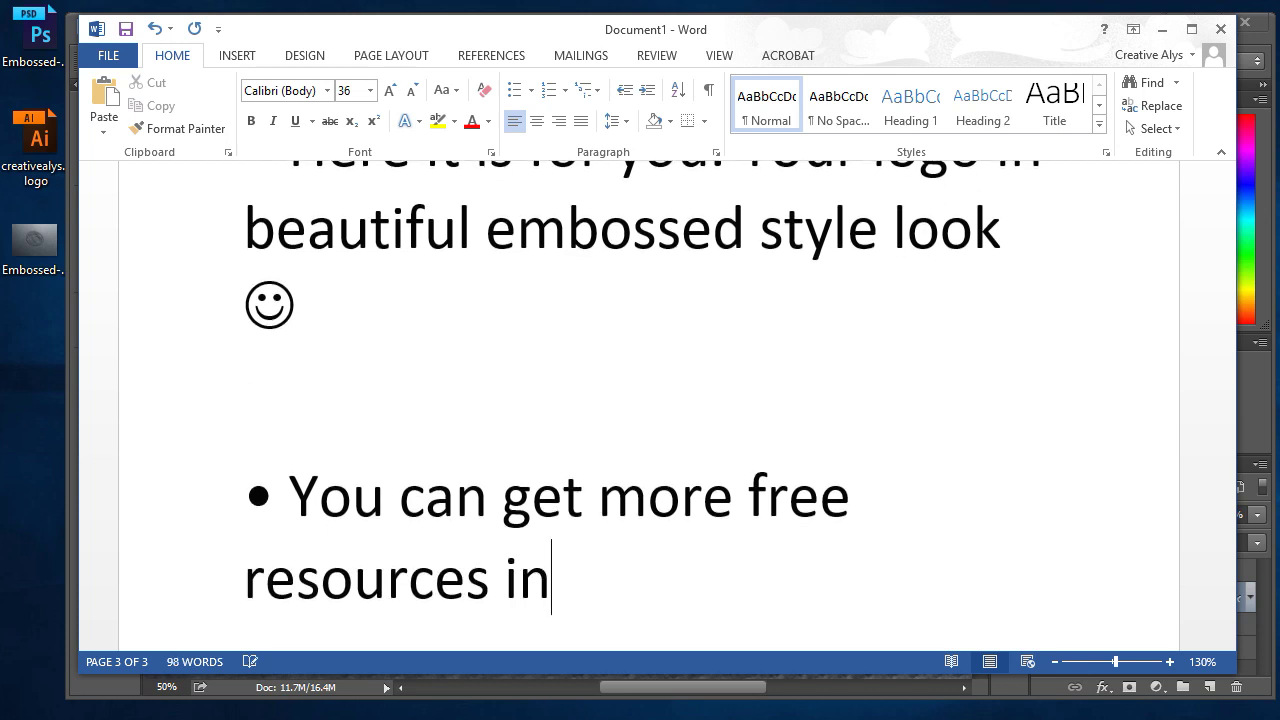
{"action": "key", "text": "BackSpace"}
{"action": "key", "text": "BackSpace"}
{"action": "key", "text": "BackSpace"}
{"action": "type", "text": "from "}
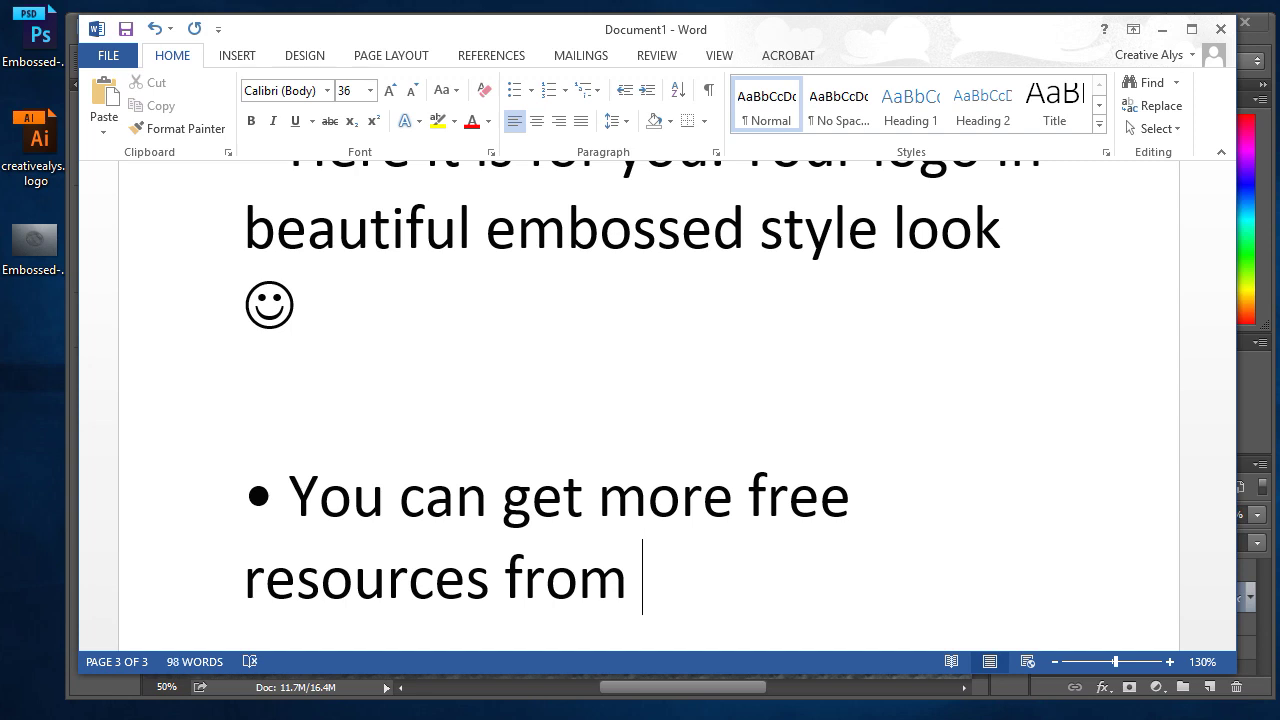
{"action": "type", "text": "www.creative"}
{"action": "key", "text": "BackSpace"}
{"action": "key", "text": "BackSpace"}
{"action": "key", "text": "BackSpace"}
{"action": "key", "text": "BackSpace"}
{"action": "key", "text": "BackSpace"}
{"action": "key", "text": "BackSpace"}
{"action": "type", "text": "Creative"}
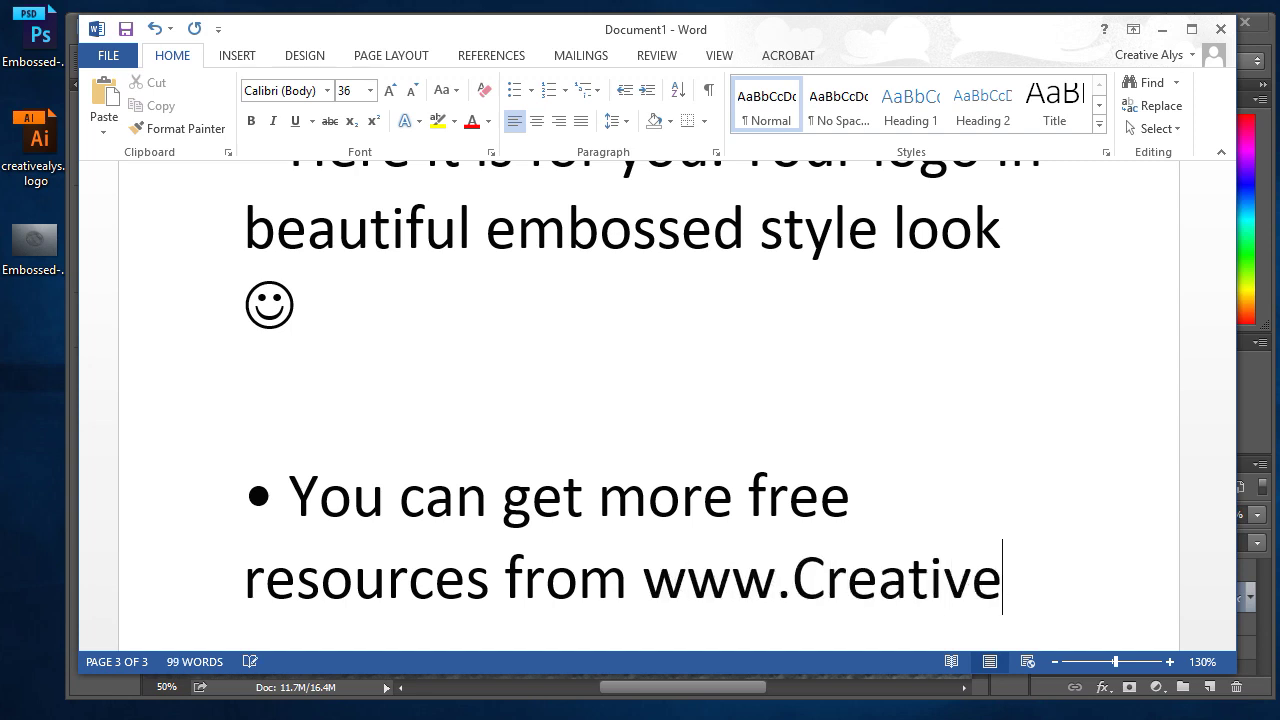
{"action": "type", "text": "Alys.com"}
{"action": "key", "text": "Return"}
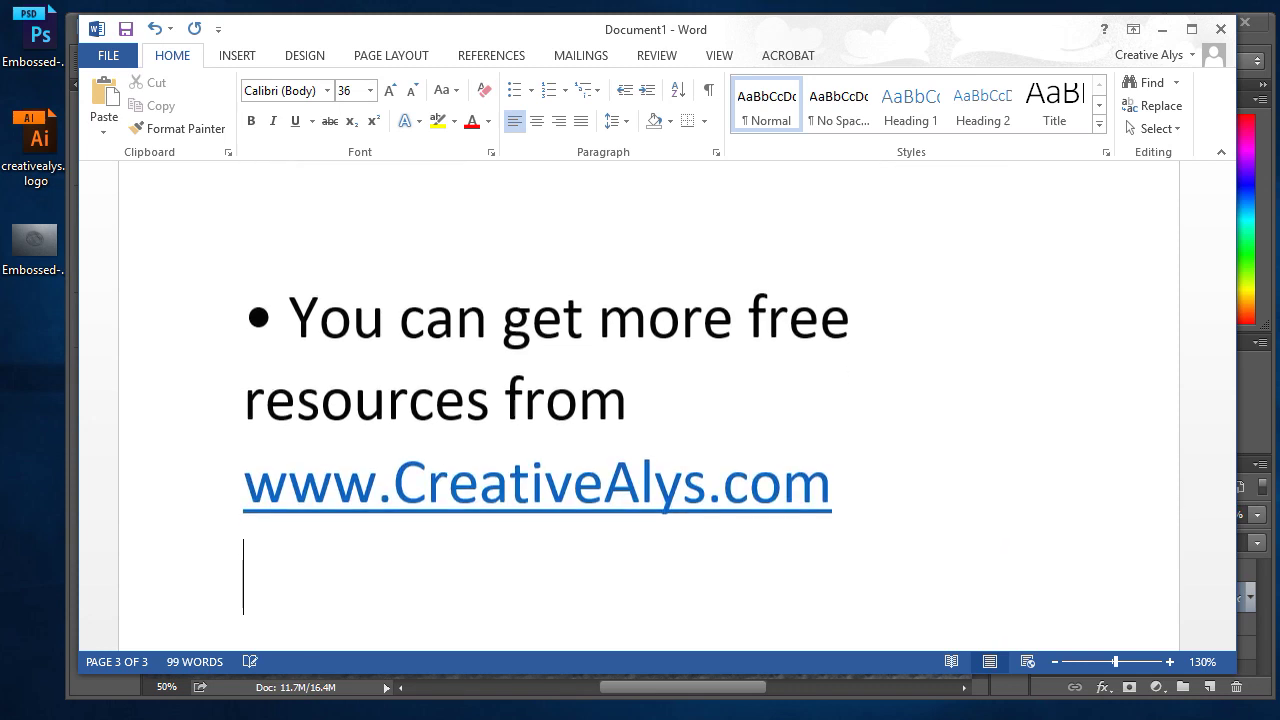